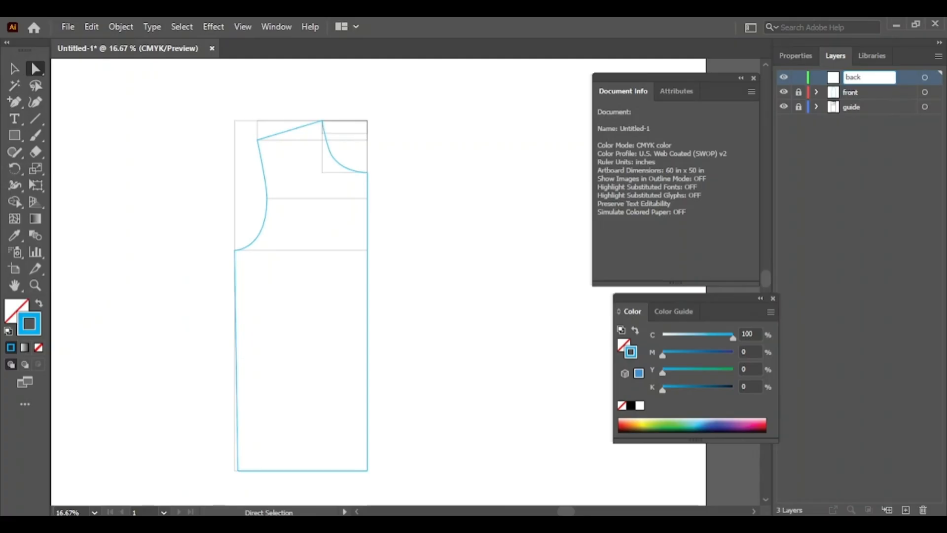
Name the new layer "back", then unlock the front layer and copy the front pattern outline.
{"action": "left_click", "coordinate": [840, 168]}
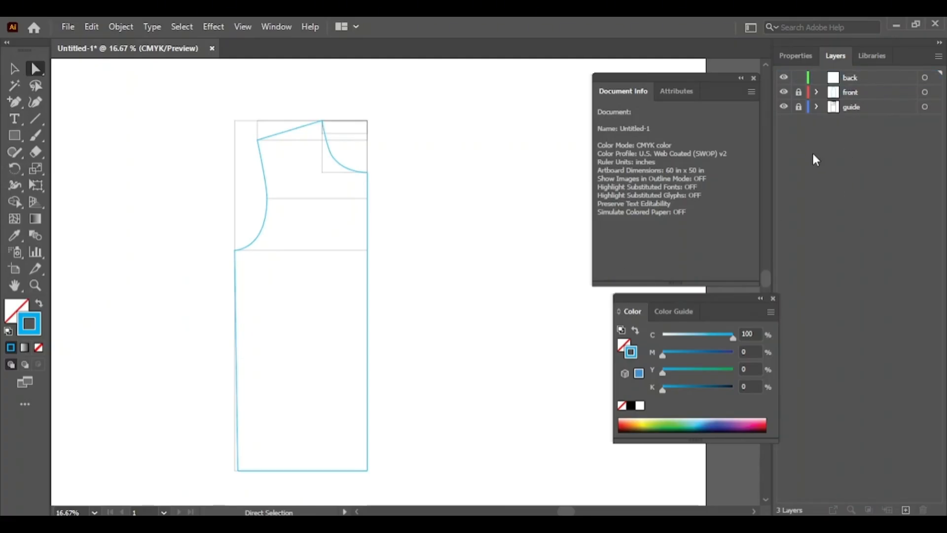
{"action": "left_click", "coordinate": [798, 92]}
{"action": "left_click", "coordinate": [342, 166]}
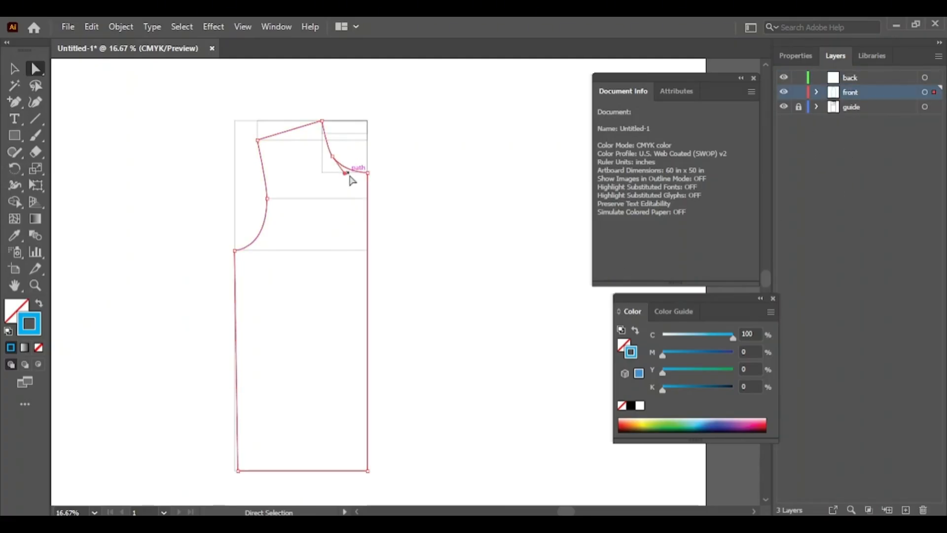
{"action": "left_click", "coordinate": [13, 69]}
{"action": "left_click", "coordinate": [221, 201]}
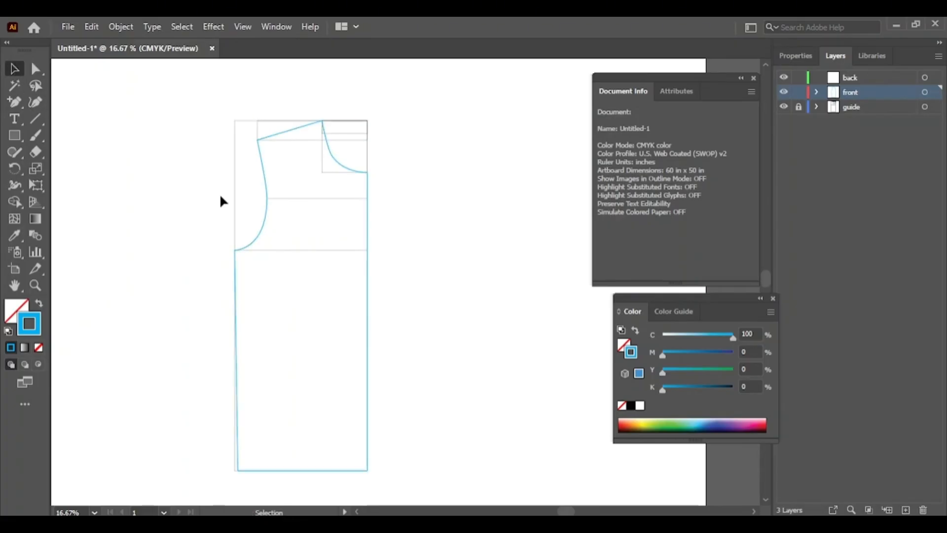
{"action": "left_click", "coordinate": [341, 162]}
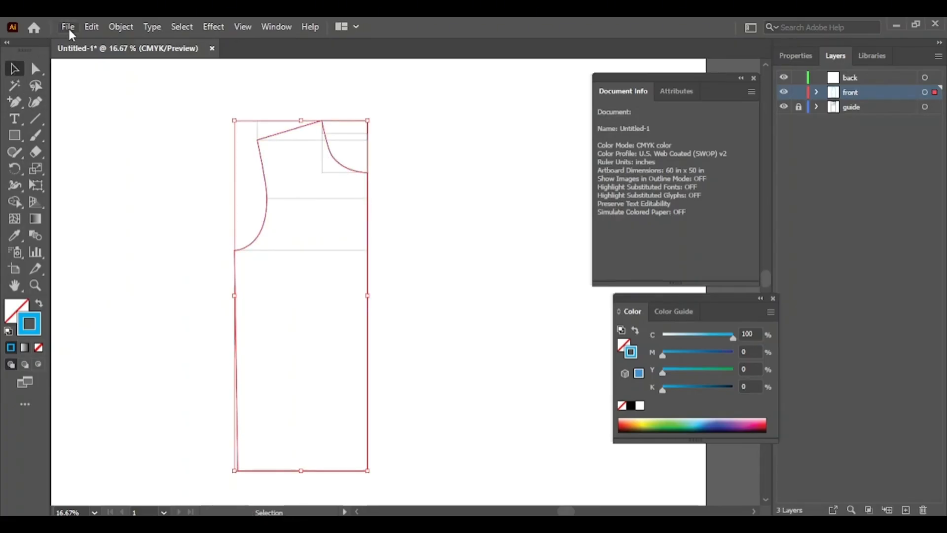
{"action": "left_click", "coordinate": [91, 26]}
{"action": "left_click", "coordinate": [121, 93]}
{"action": "left_click", "coordinate": [157, 136]}
Lock the front layer and paste the copied outline in place on the back layer.
{"action": "left_click", "coordinate": [99, 31]}
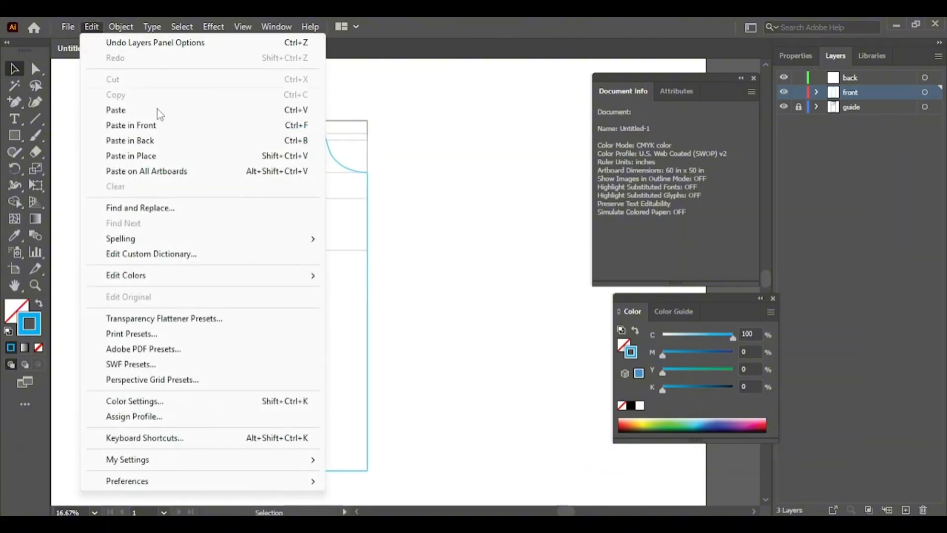
{"action": "left_click", "coordinate": [163, 156]}
{"action": "left_click", "coordinate": [236, 243]}
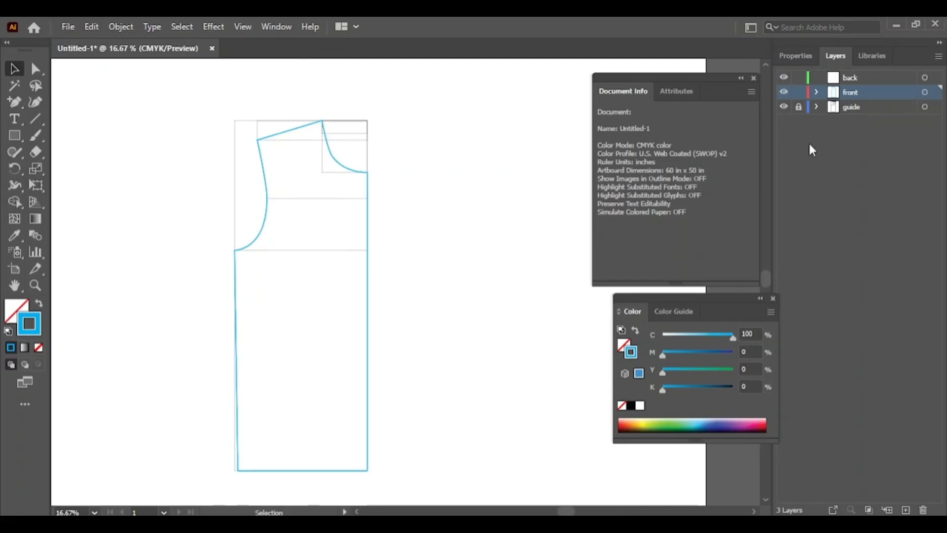
{"action": "left_click", "coordinate": [864, 79]}
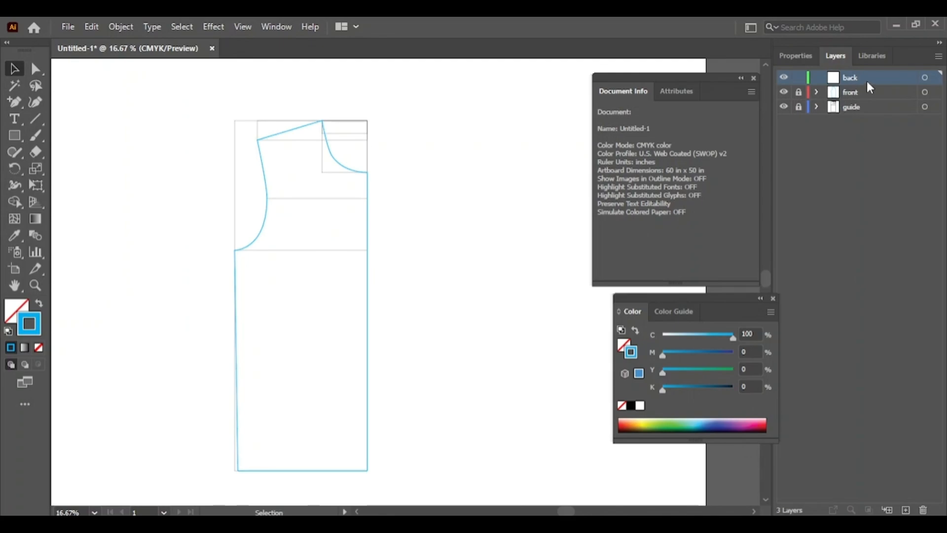
{"action": "left_click", "coordinate": [92, 26]}
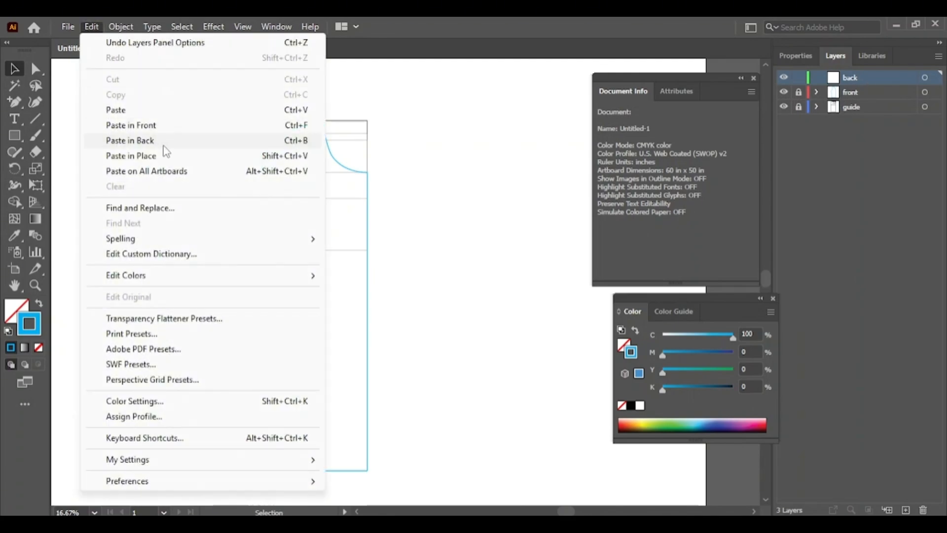
{"action": "left_click", "coordinate": [165, 154]}
{"action": "left_click", "coordinate": [501, 262]}
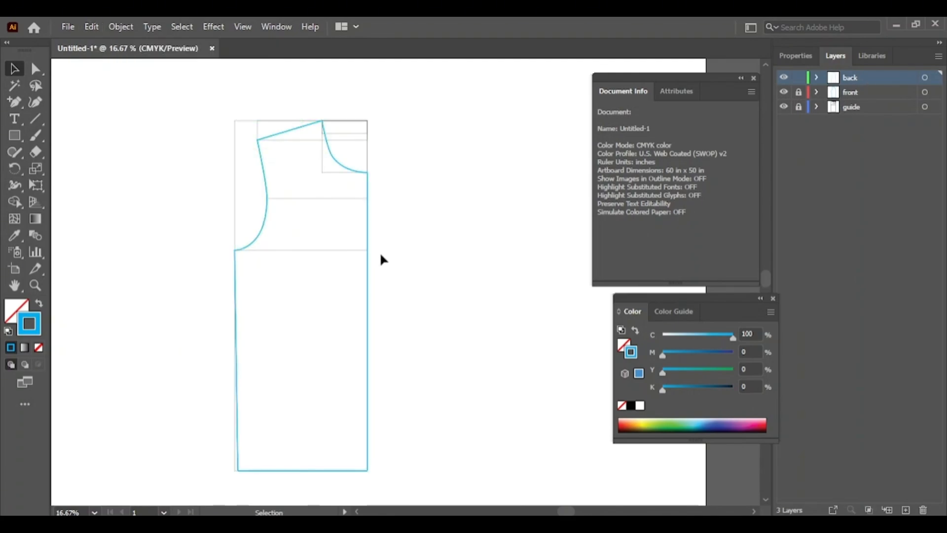
Raise the centre neck anchor of the back outline close to the back neck drop guide line.
{"action": "left_click", "coordinate": [368, 172]}
{"action": "left_click", "coordinate": [443, 222]}
{"action": "left_click", "coordinate": [35, 69]}
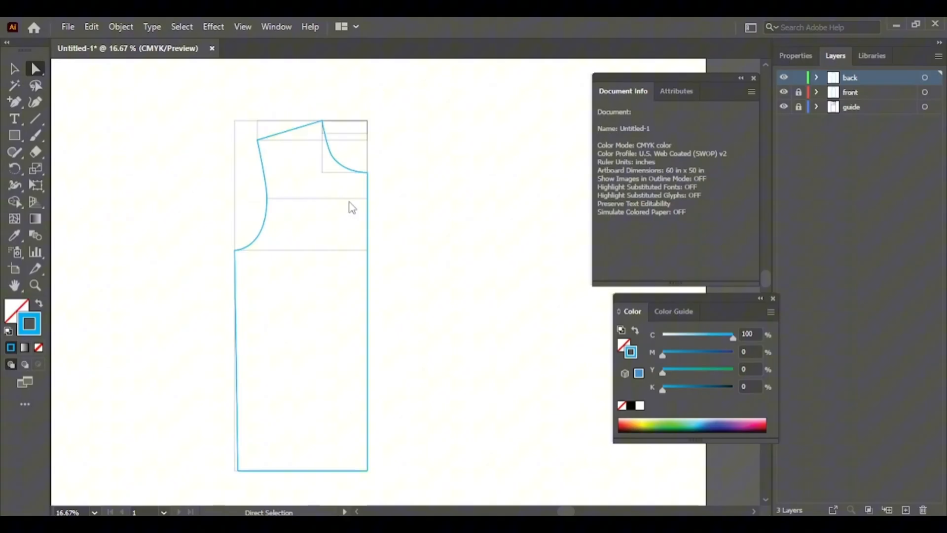
{"action": "left_click", "coordinate": [367, 173]}
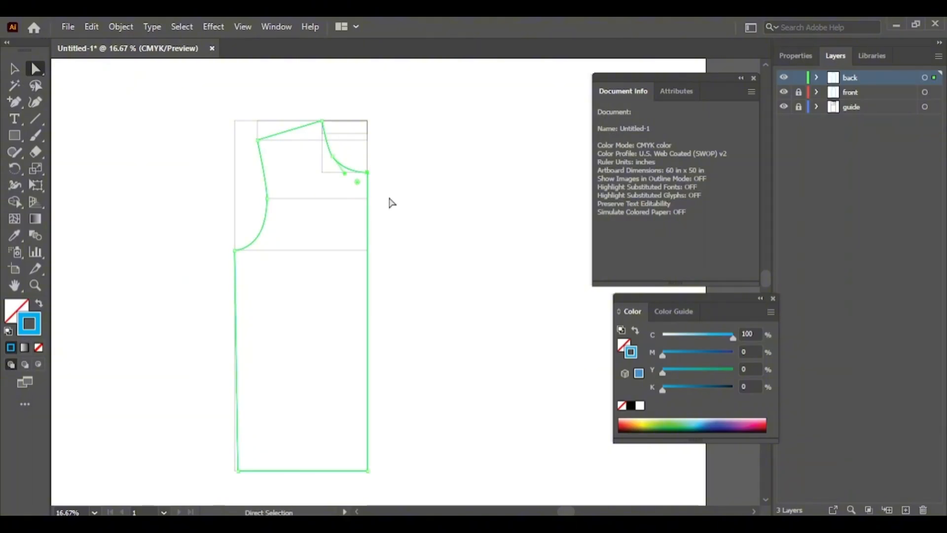
{"action": "key", "text": "shift+Up"}
{"action": "key", "text": "shift+Up"}
{"action": "key", "text": "shift+Up"}
{"action": "key", "text": "shift+Up"}
{"action": "key", "text": "shift+Up"}
{"action": "key", "text": "shift+Up"}
{"action": "key", "text": "shift+Up"}
{"action": "key", "text": "shift+Up"}
{"action": "key", "text": "shift+Up"}
{"action": "key", "text": "shift+Up"}
{"action": "key", "text": "shift+Up"}
{"action": "key", "text": "shift+Up"}
{"action": "key", "text": "shift+Up"}
{"action": "key", "text": "shift+Up"}
{"action": "key", "text": "shift+Up"}
{"action": "key", "text": "shift+Up"}
{"action": "key", "text": "shift+Up"}
{"action": "key", "text": "shift+Up"}
{"action": "key", "text": "shift+Up"}
{"action": "key", "text": "shift+Up"}
Raise the middle anchor of the back neckline curve up to the height of the neck drop guide.
{"action": "left_click_drag", "start_coordinate": [336, 143], "coordinate": [480, 179]}
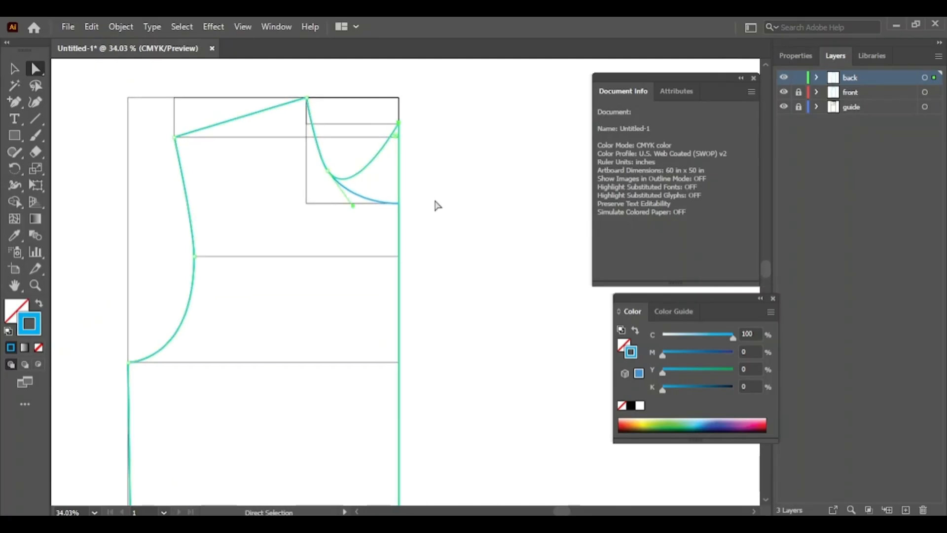
{"action": "left_click", "coordinate": [327, 171]}
{"action": "key", "text": "shift+Up"}
{"action": "key", "text": "shift+Up"}
{"action": "key", "text": "shift+Up"}
{"action": "key", "text": "shift+Up"}
{"action": "key", "text": "shift+Up"}
{"action": "key", "text": "shift+Up"}
{"action": "key", "text": "shift+Up"}
{"action": "key", "text": "shift+Up"}
{"action": "key", "text": "shift+Up"}
{"action": "key", "text": "shift+Up"}
{"action": "key", "text": "shift+Up"}
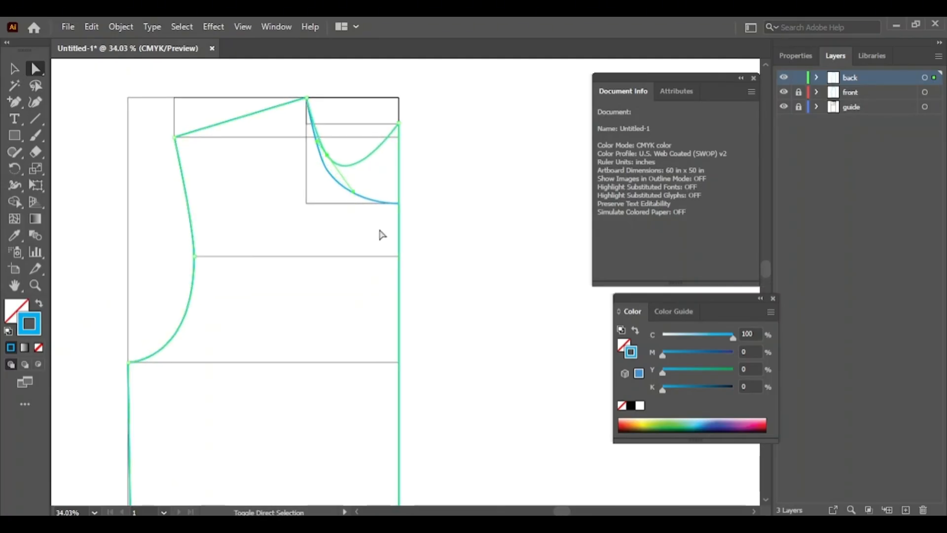
{"action": "key", "text": "shift+Up"}
{"action": "key", "text": "shift+Up"}
{"action": "key", "text": "shift+Up"}
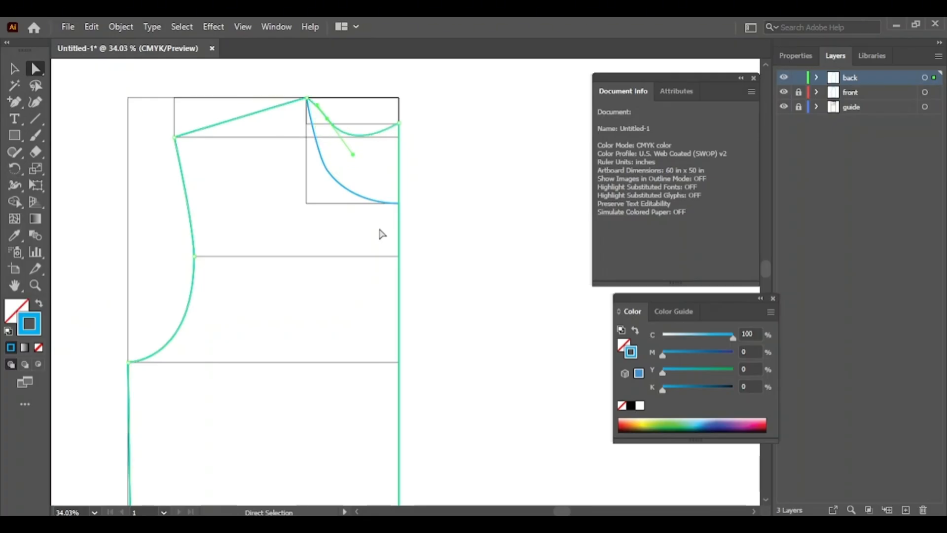
Tilt the middle neckline anchor's handles to flatten the curve, and nudge the anchor down slightly.
{"action": "left_click_drag", "start_coordinate": [354, 155], "coordinate": [499, 173]}
{"action": "key", "text": "ctrl+space"}
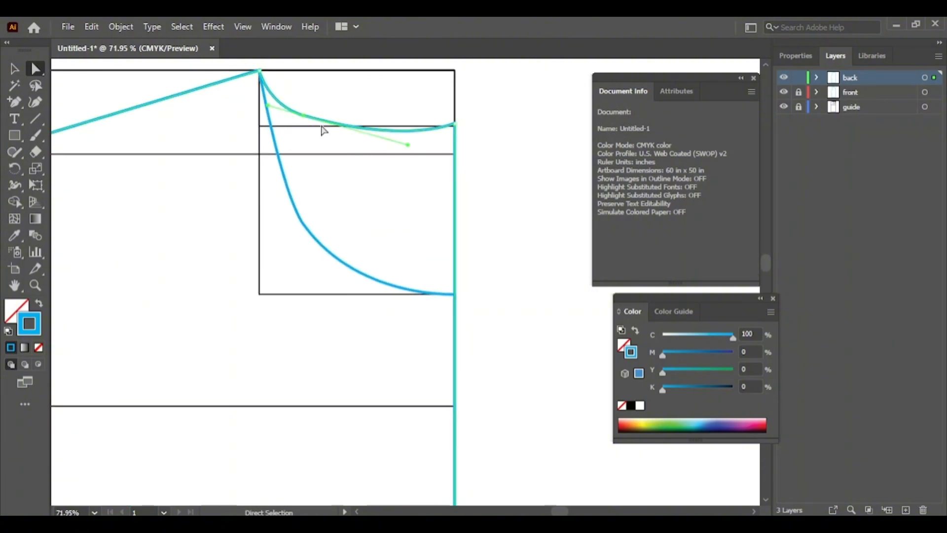
{"action": "key", "text": "Down"}
{"action": "key", "text": "Down"}
{"action": "key", "text": "Down"}
{"action": "key", "text": "Down"}
{"action": "key", "text": "Down"}
{"action": "key", "text": "Down"}
{"action": "key", "text": "Down"}
{"action": "key", "text": "Down"}
{"action": "key", "text": "Down"}
{"action": "key", "text": "Down"}
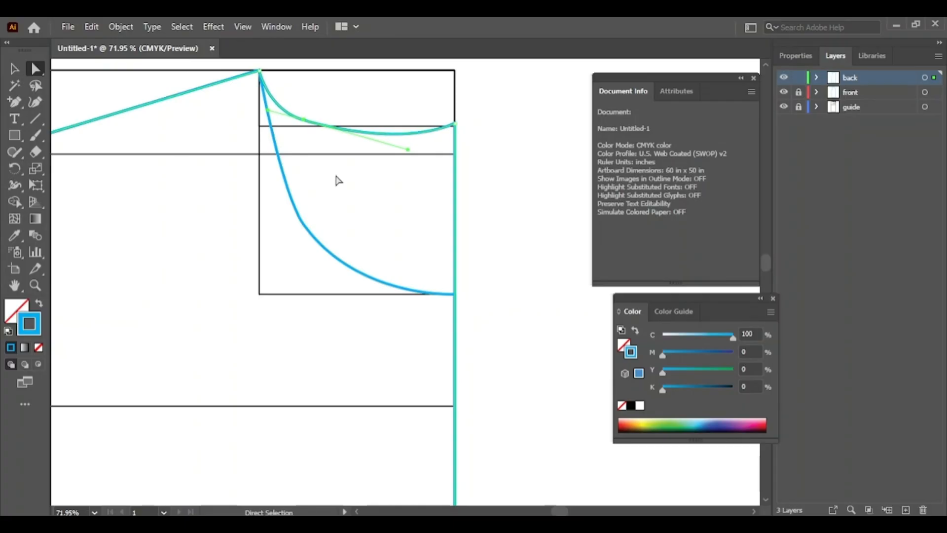
Reposition the middle neckline anchor and shorten its handles so the curve flattens toward the centre back.
{"action": "left_click_drag", "start_coordinate": [310, 121], "coordinate": [311, 148]}
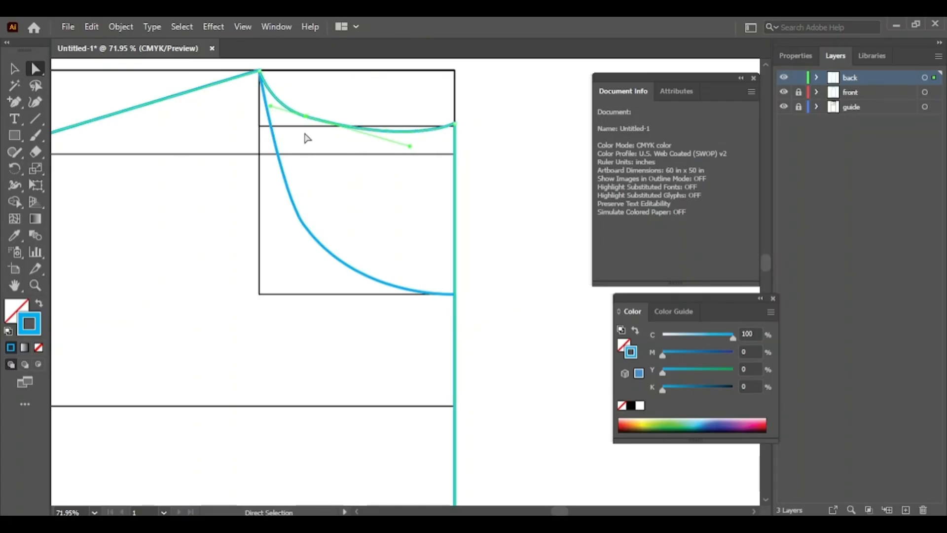
{"action": "left_click_drag", "start_coordinate": [271, 106], "coordinate": [278, 103]}
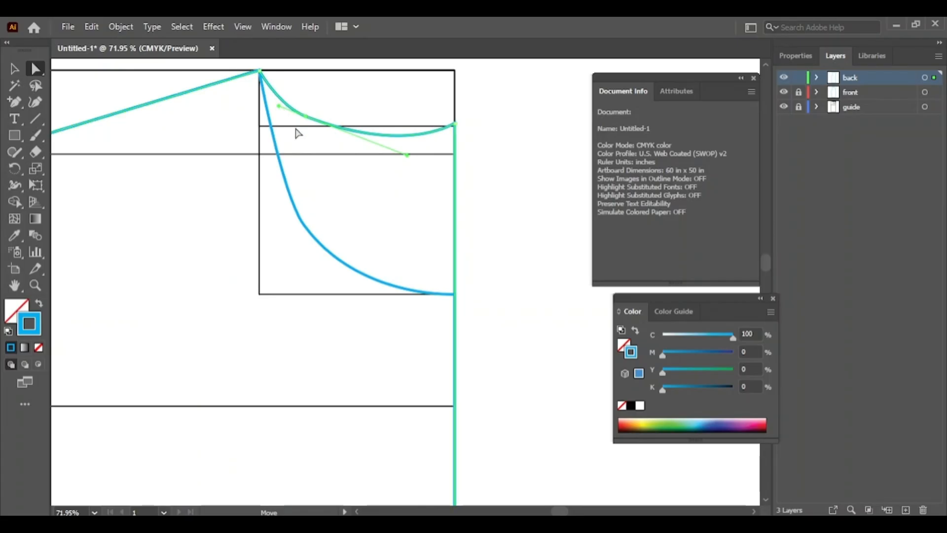
{"action": "left_click_drag", "start_coordinate": [408, 155], "coordinate": [362, 131]}
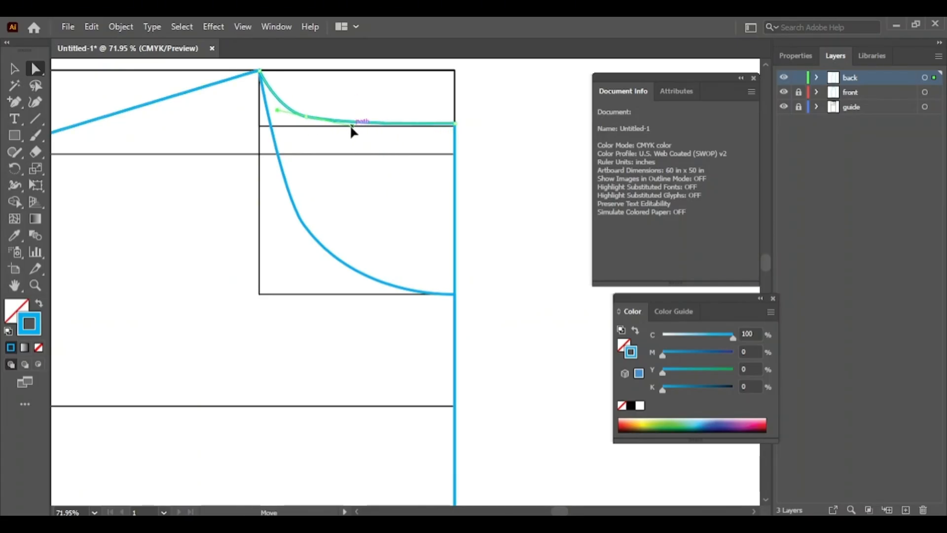
Nudge the centre-back neck anchor onto the back neck drop guide line.
{"action": "left_click", "coordinate": [469, 176]}
{"action": "left_click", "coordinate": [454, 132]}
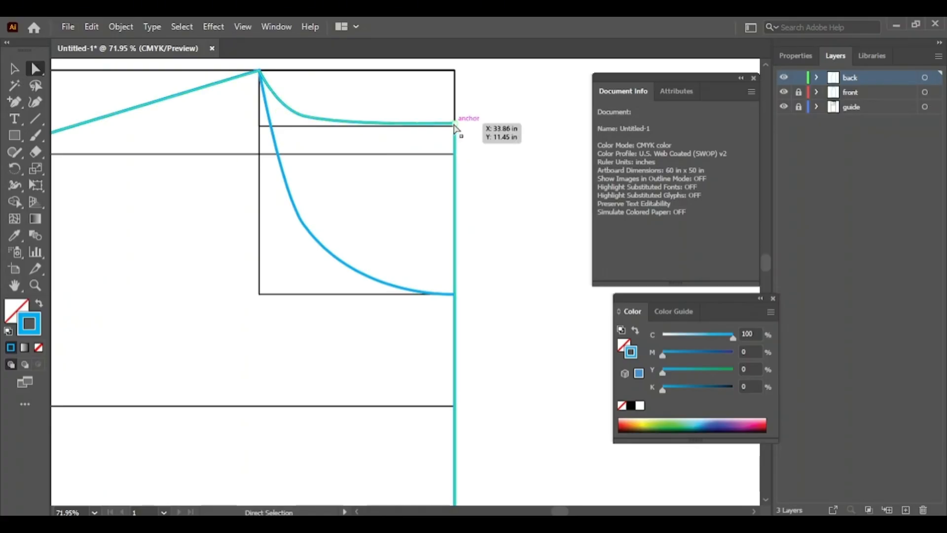
{"action": "key", "text": "shift+Down"}
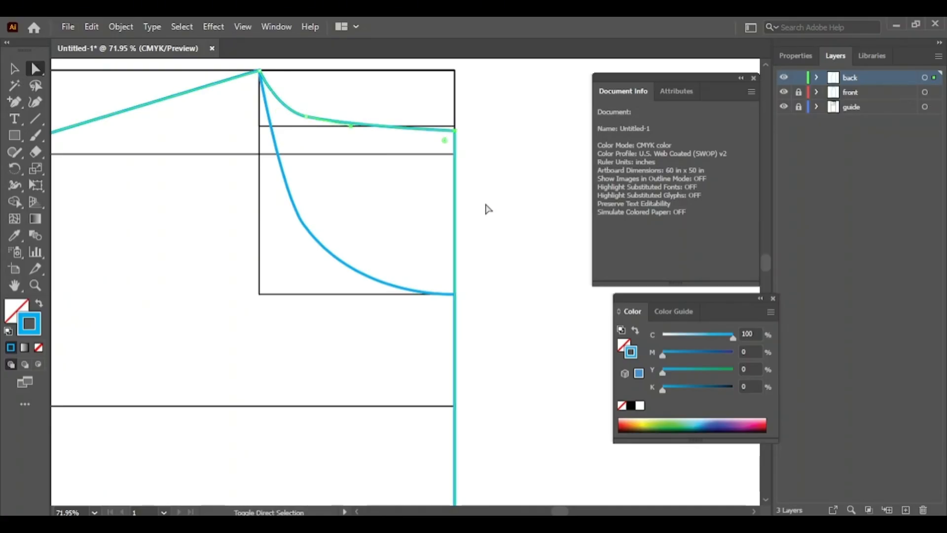
{"action": "key", "text": "shift+Down"}
{"action": "key", "text": "Up"}
{"action": "key", "text": "Up"}
{"action": "key", "text": "Up"}
{"action": "key", "text": "Up"}
{"action": "key", "text": "Up"}
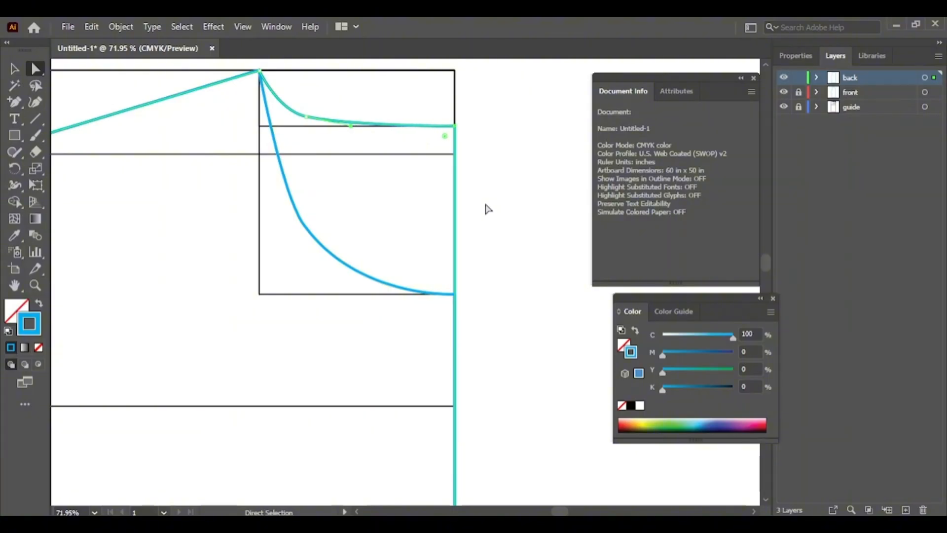
{"action": "left_click", "coordinate": [482, 206]}
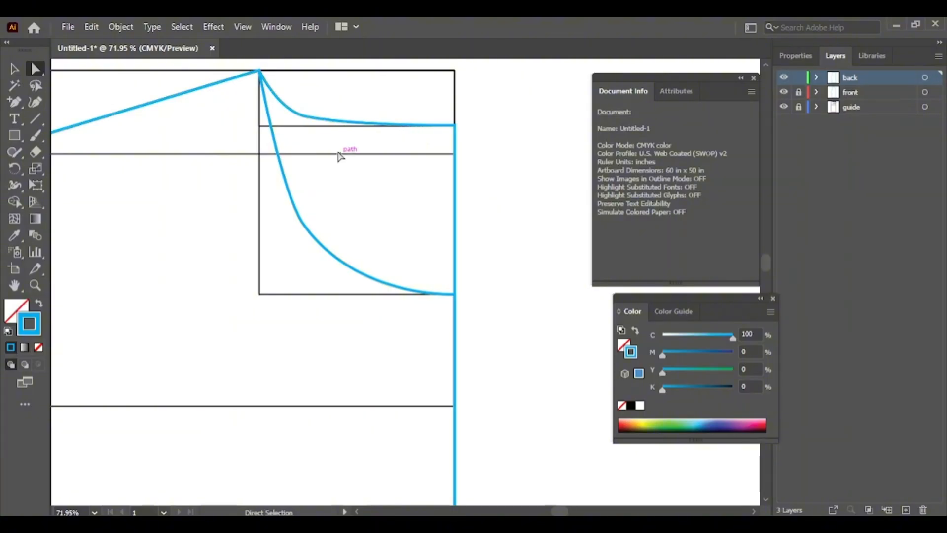
Lengthen both handles of the middle neckline anchor to round the back neckline curve.
{"action": "left_click", "coordinate": [305, 116]}
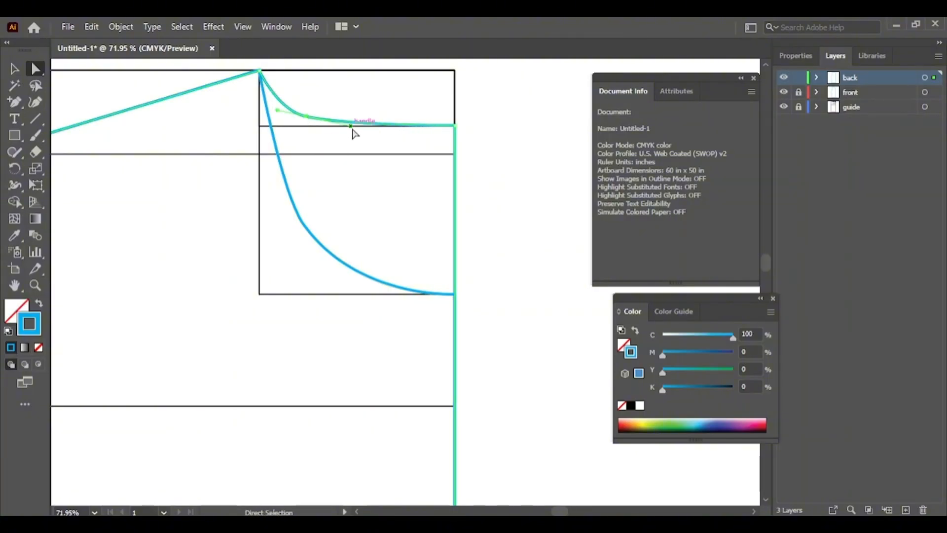
{"action": "left_click_drag", "start_coordinate": [352, 124], "coordinate": [376, 129]}
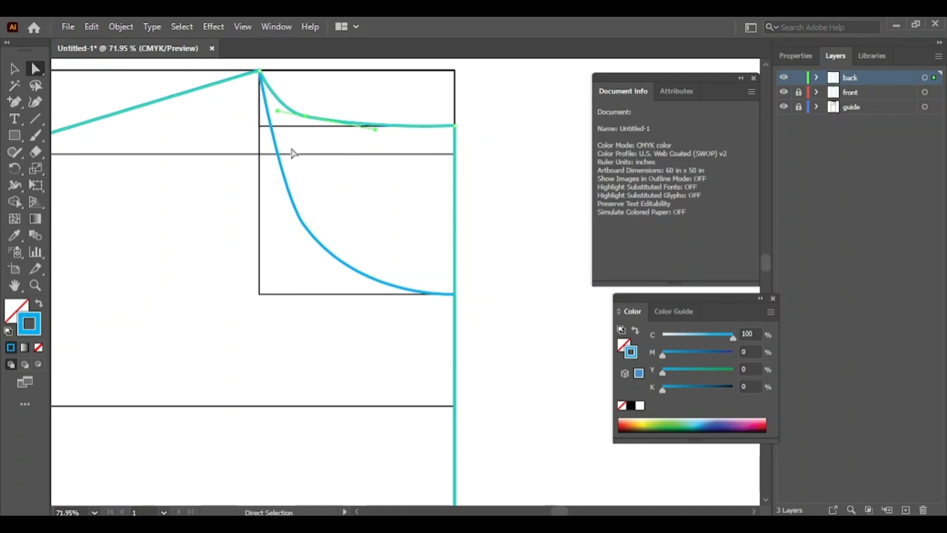
{"action": "mouse_move", "coordinate": [278, 110]}
{"action": "left_mouse_down"}
{"action": "mouse_move", "coordinate": [288, 109]}
{"action": "mouse_move", "coordinate": [277, 99]}
{"action": "mouse_move", "coordinate": [268, 106]}
{"action": "left_mouse_up"}
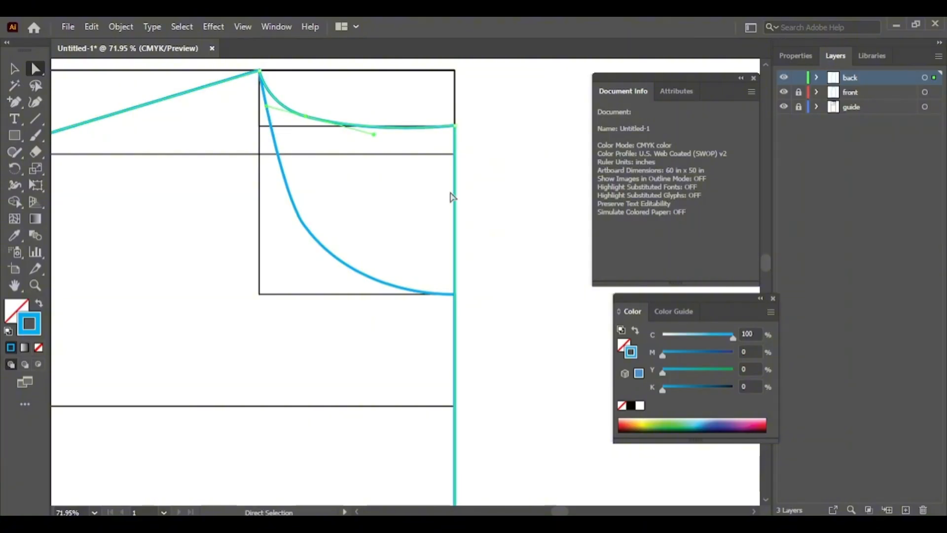
{"action": "left_click", "coordinate": [501, 205]}
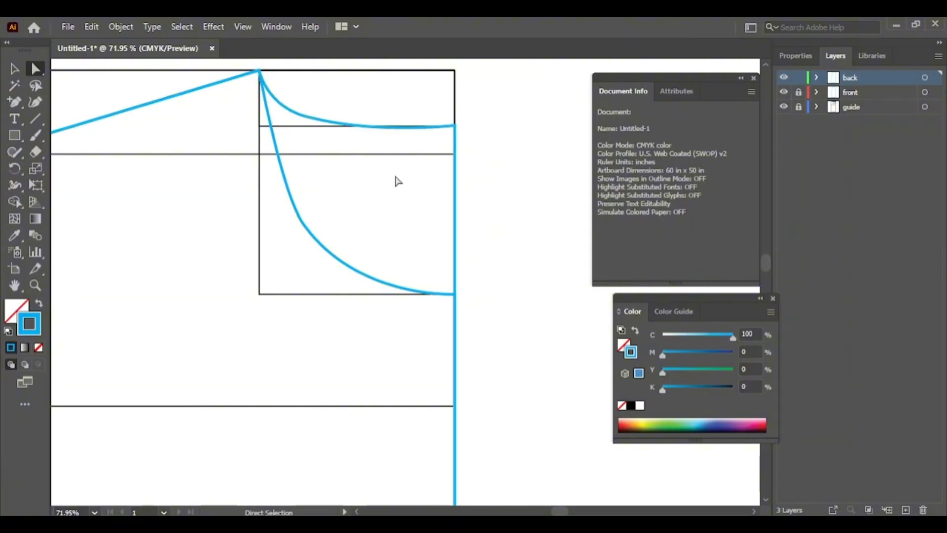
Add an anchor point on the flat part of the back neckline and nudge it up just above the guide line.
{"action": "left_click", "coordinate": [14, 101]}
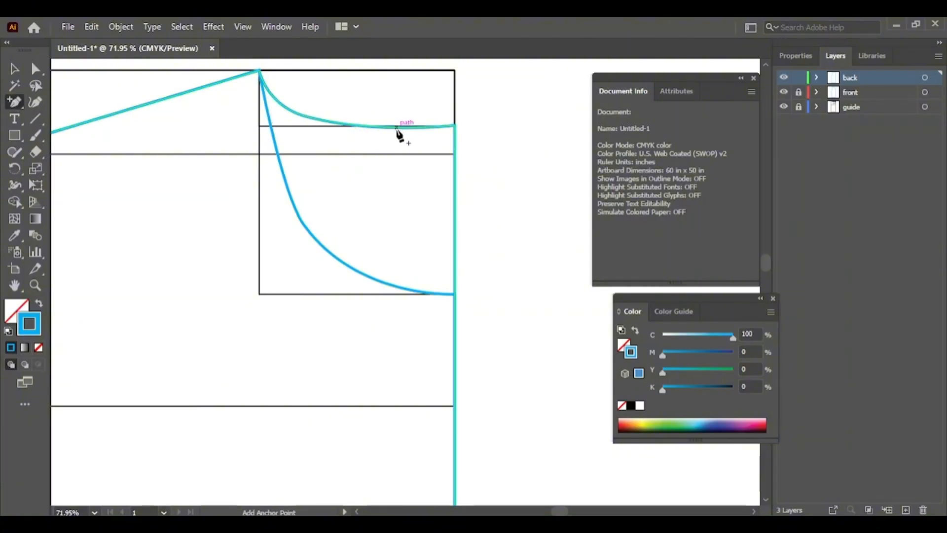
{"action": "left_click", "coordinate": [399, 128]}
{"action": "left_click", "coordinate": [35, 69]}
{"action": "left_click", "coordinate": [406, 182]}
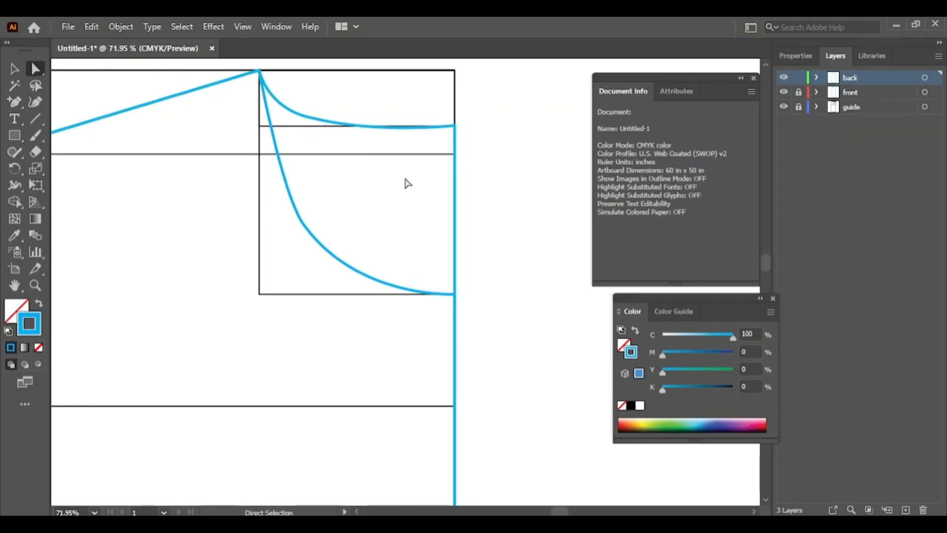
{"action": "left_click", "coordinate": [399, 129]}
{"action": "key", "text": "Up"}
{"action": "key", "text": "Up"}
{"action": "key", "text": "Up"}
{"action": "key", "text": "Up"}
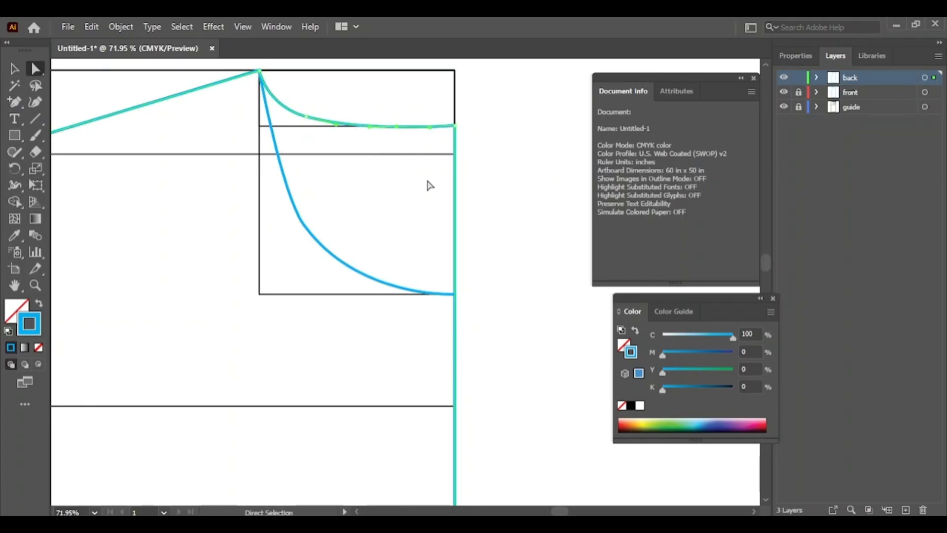
{"action": "left_click", "coordinate": [490, 188]}
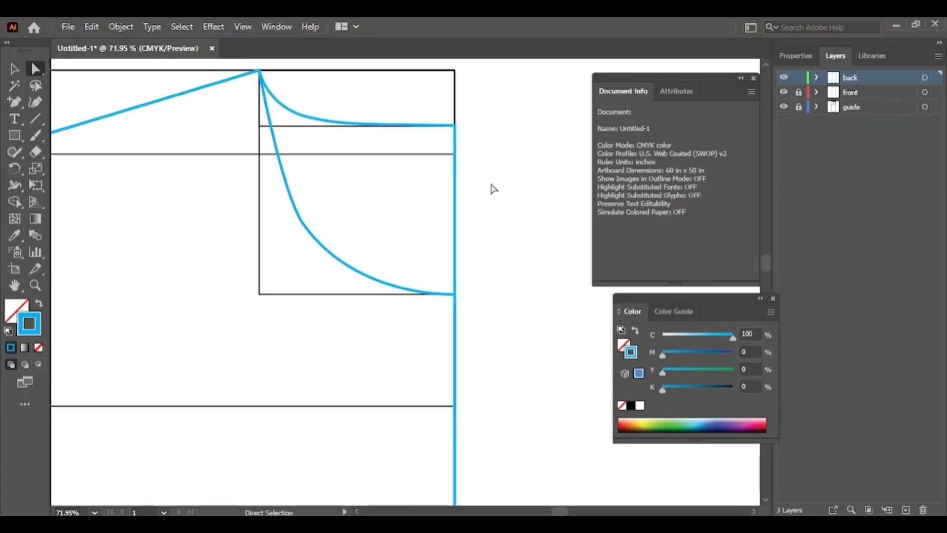
Switch to the Size Chart workbook in Excel and fill the BOTTOM measurement cell with light blue.
{"action": "key", "text": "ctrl"}
{"action": "left_click", "coordinate": [315, 235], "text": "ctrl+alt"}
{"action": "left_click", "coordinate": [390, 277], "text": "ctrl+alt"}
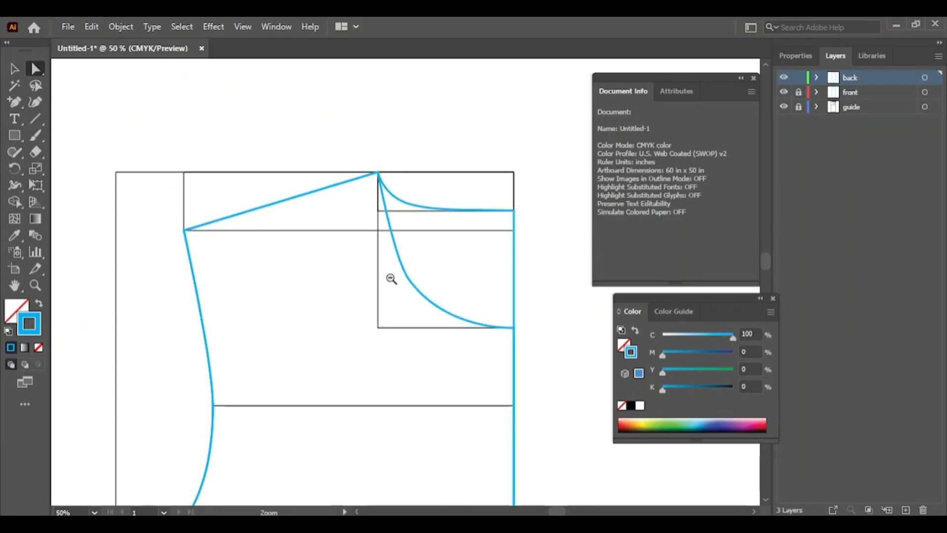
{"action": "left_click", "coordinate": [389, 279], "text": "ctrl+alt"}
{"action": "left_click", "coordinate": [389, 286], "text": "ctrl+alt"}
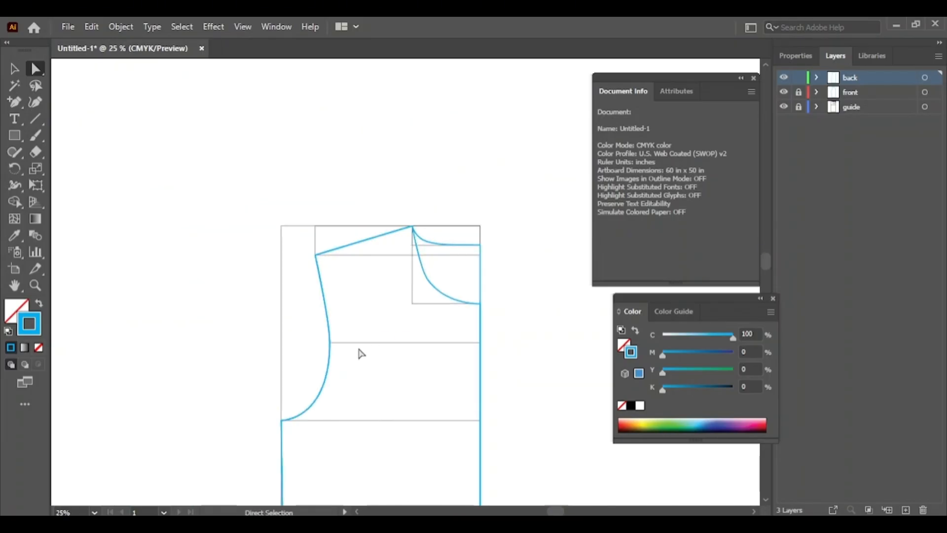
{"action": "left_click", "coordinate": [330, 342]}
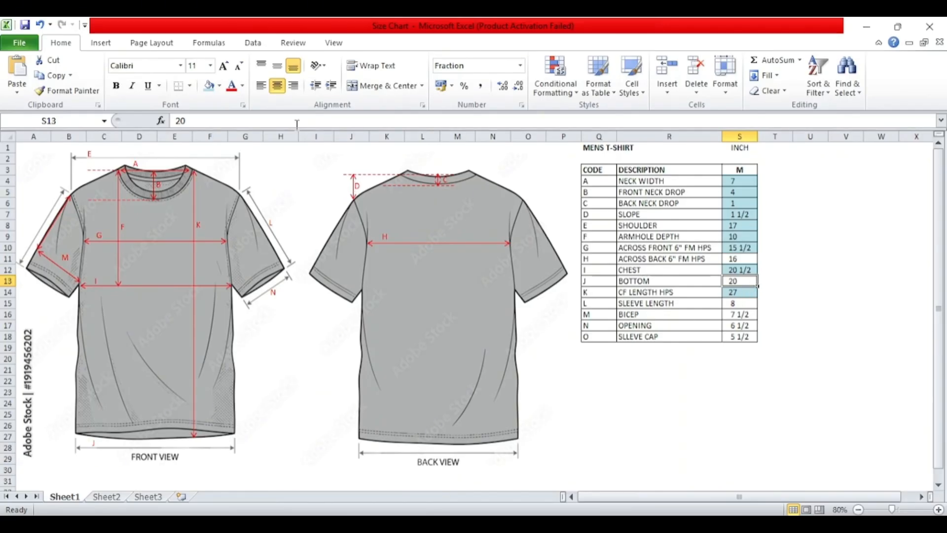
{"action": "left_click", "coordinate": [776, 336]}
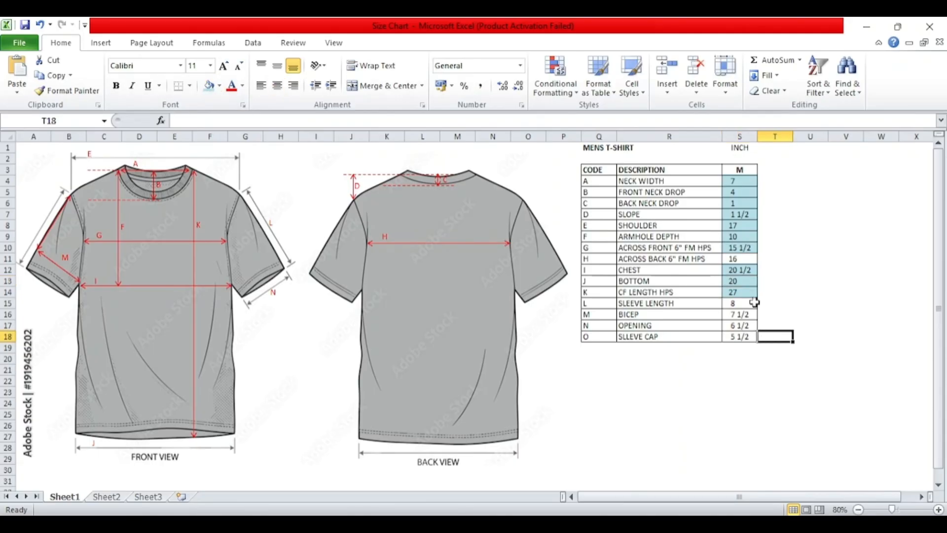
Check the ACROSS BACK 6" FM HPS measurement in the size chart and switch back to Illustrator.
{"action": "left_click", "coordinate": [748, 260]}
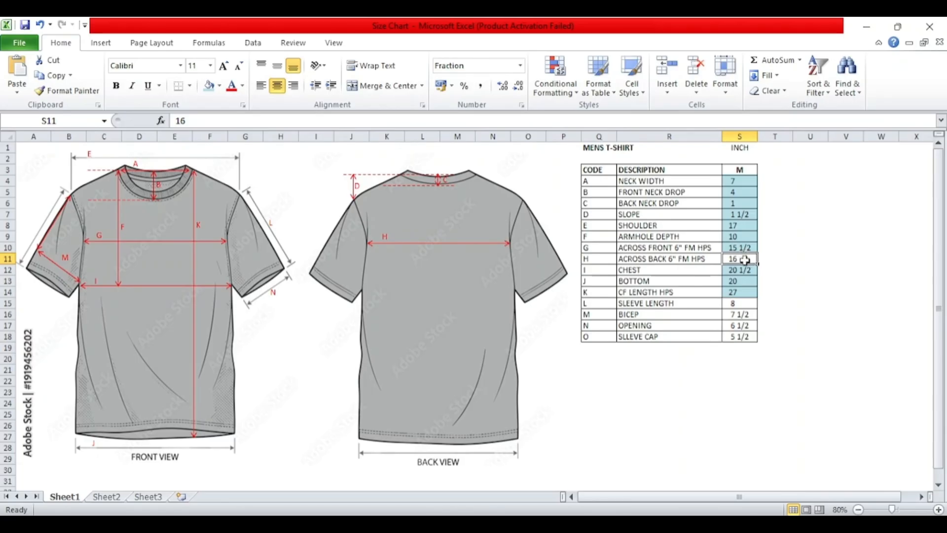
{"action": "mouse_move", "coordinate": [574, 526]}
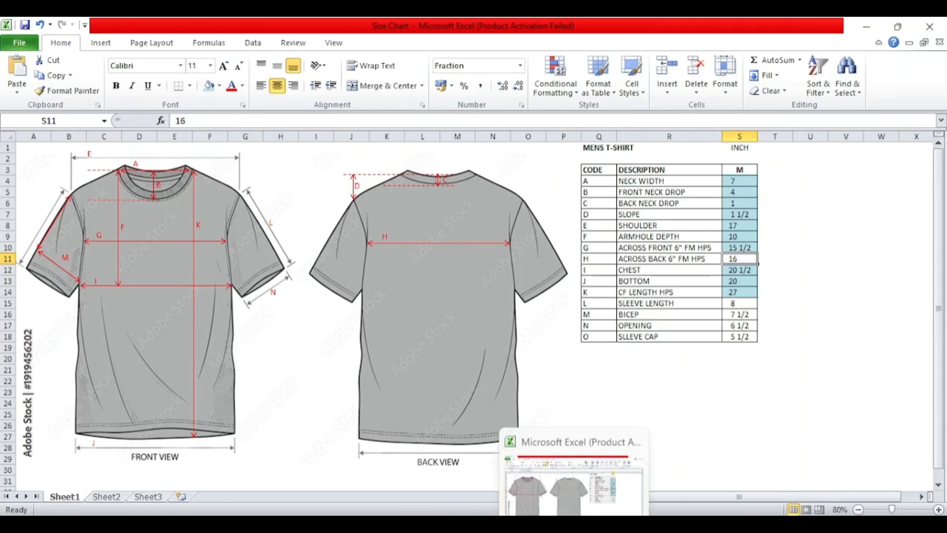
{"action": "left_click", "coordinate": [607, 525]}
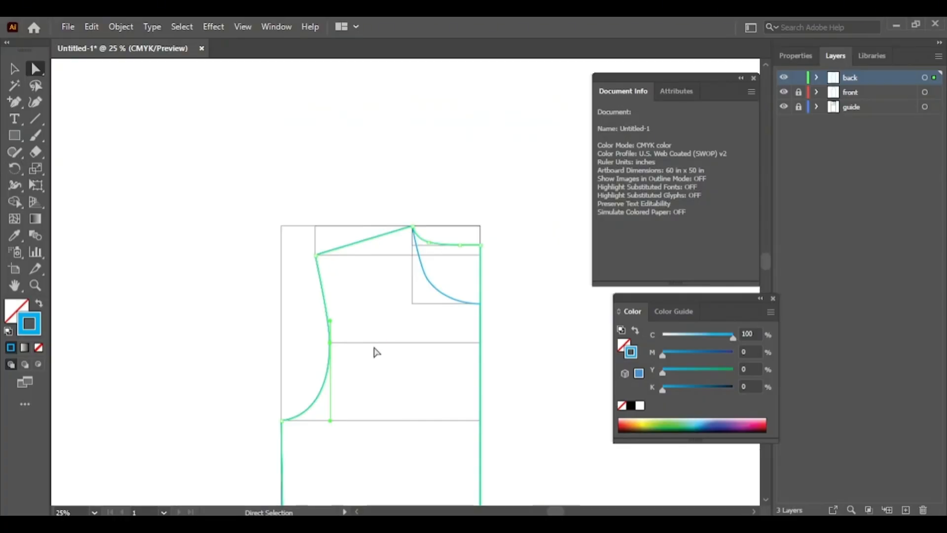
Unlock the guide layer and move the armhole-side anchor of the across-front guide line outward 0.25 in at 180°.
{"action": "left_click", "coordinate": [802, 106]}
{"action": "left_click", "coordinate": [852, 111]}
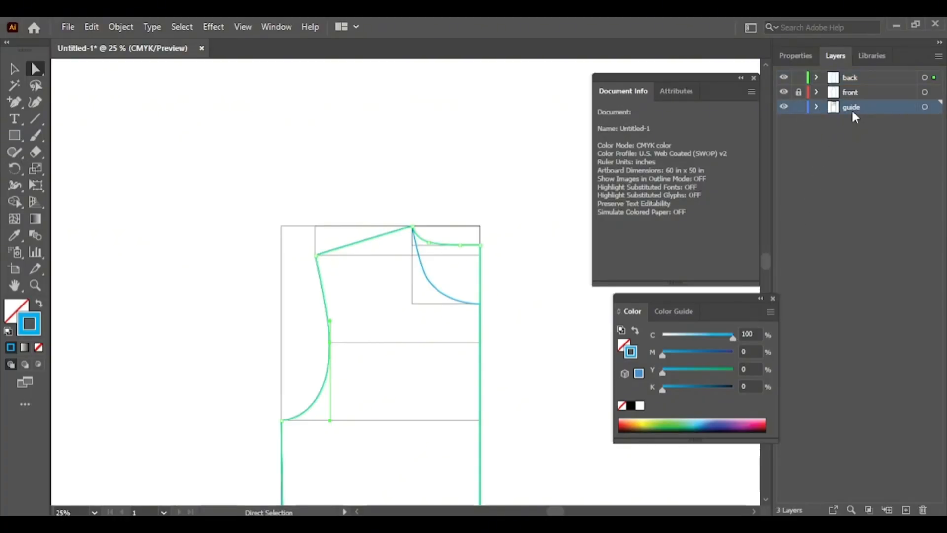
{"action": "left_click", "coordinate": [418, 343]}
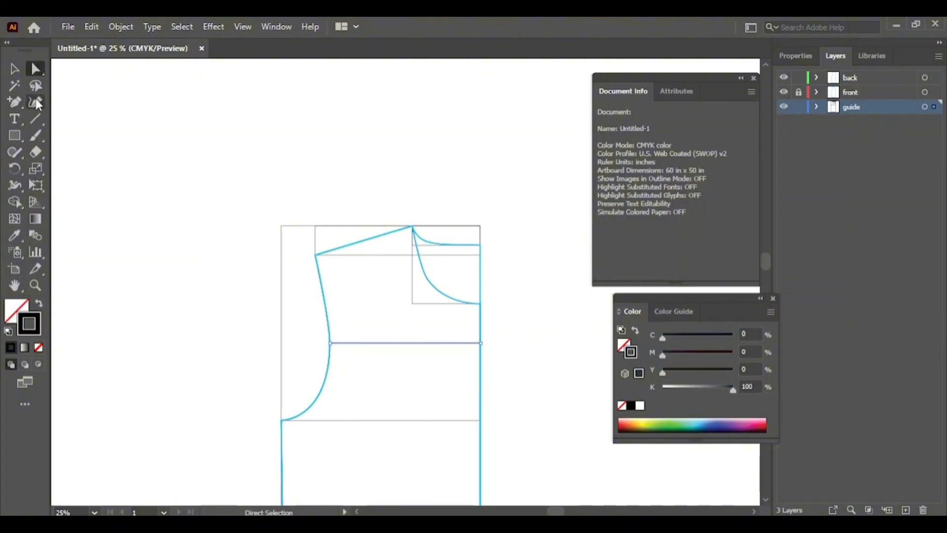
{"action": "left_click", "coordinate": [329, 343]}
{"action": "key", "text": "Return"}
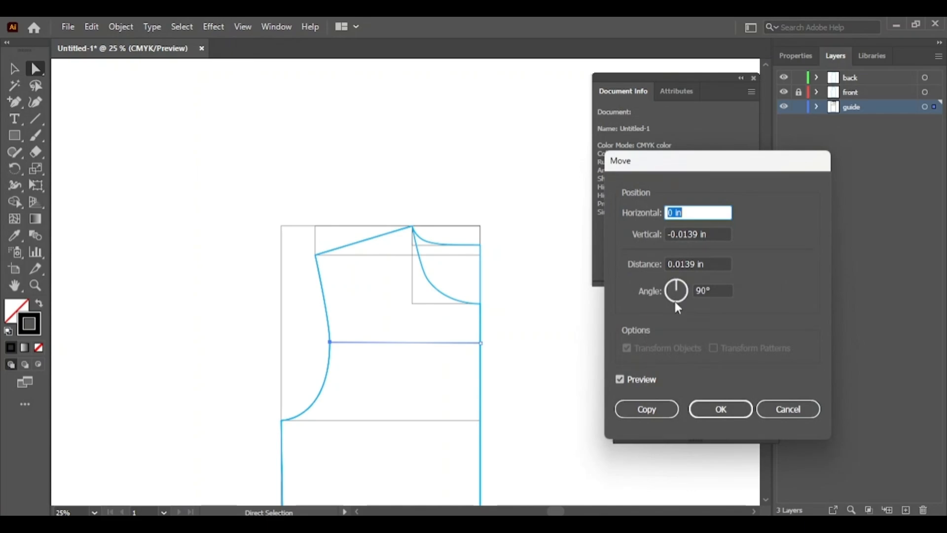
{"action": "left_click_drag", "start_coordinate": [674, 298], "coordinate": [661, 291]}
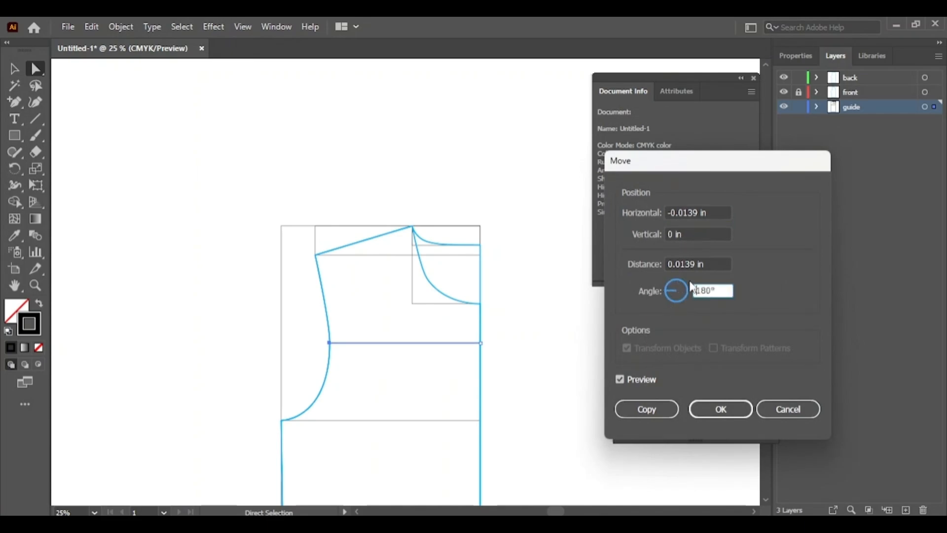
{"action": "left_click", "coordinate": [696, 264]}
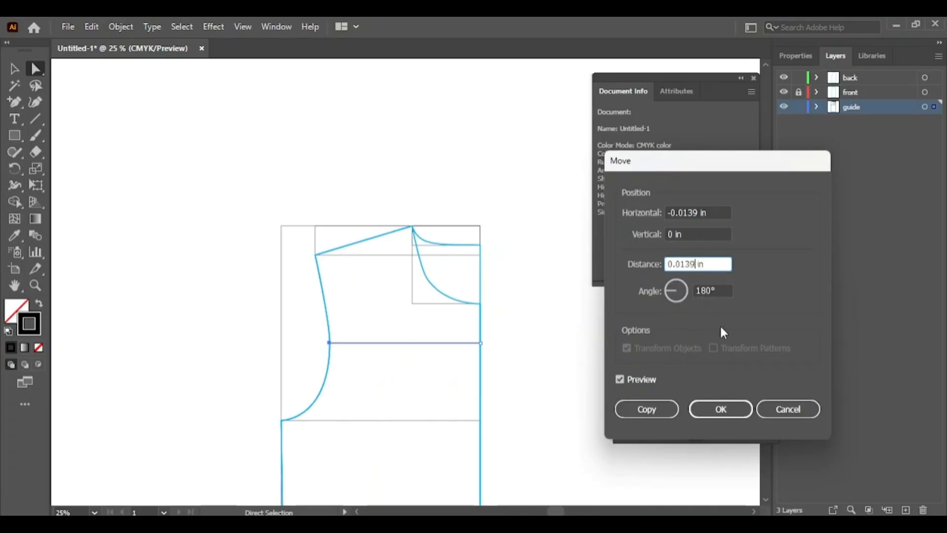
{"action": "key", "text": "BackSpace"}
{"action": "key", "text": "BackSpace"}
{"action": "key", "text": "BackSpace"}
{"action": "key", "text": "BackSpace"}
{"action": "type", "text": "25"}
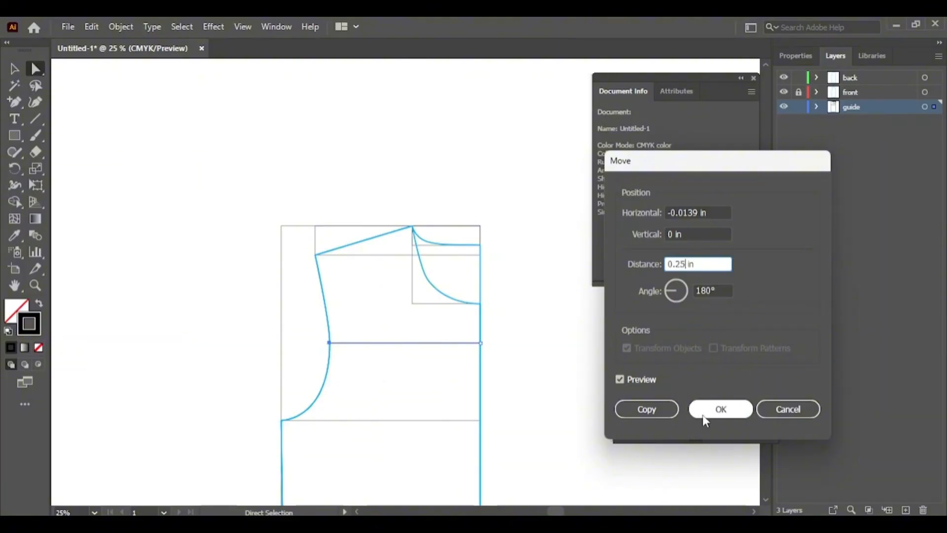
{"action": "left_click", "coordinate": [703, 416]}
{"action": "left_click", "coordinate": [563, 401]}
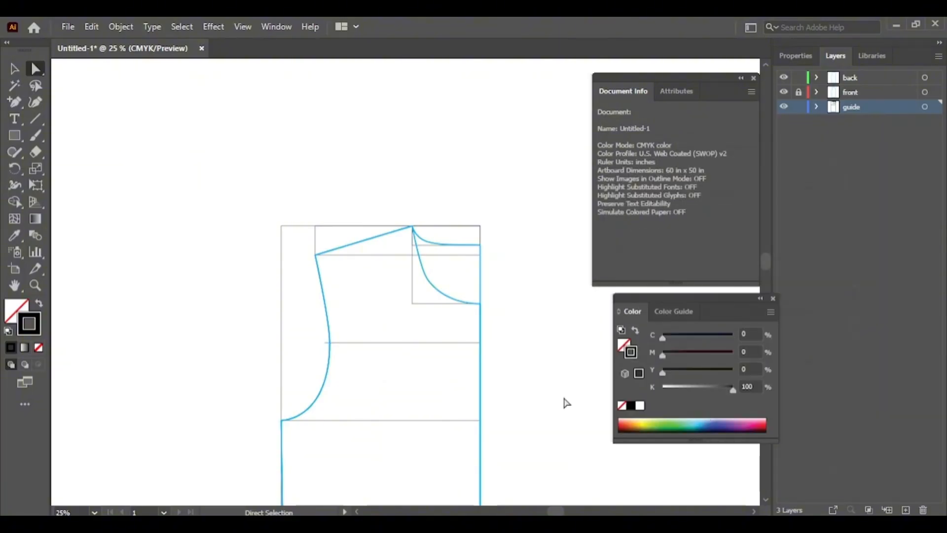
Nudge the back piece's middle armhole anchor outward onto the end of the extended across-back guide line.
{"action": "left_click", "coordinate": [333, 352]}
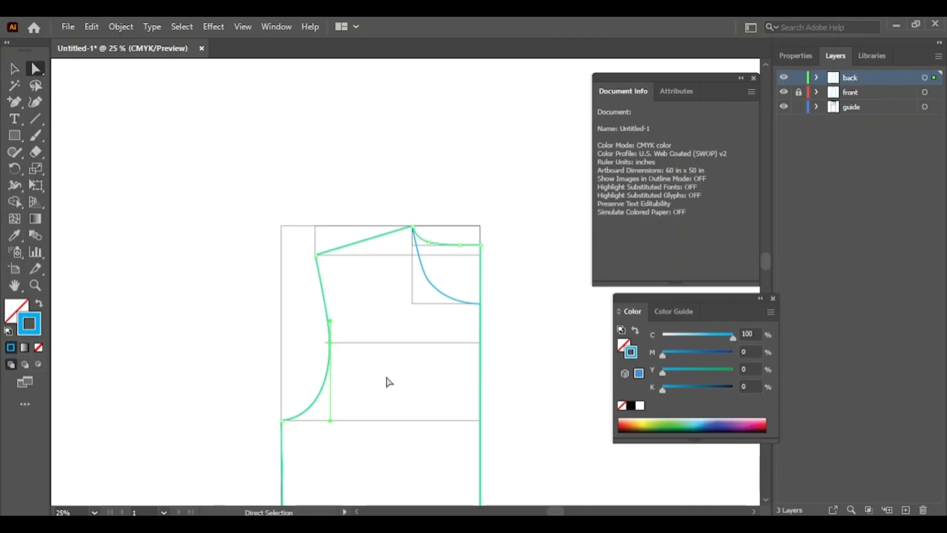
{"action": "key", "text": "Left"}
{"action": "key", "text": "Left"}
{"action": "key", "text": "Left"}
{"action": "key", "text": "Left"}
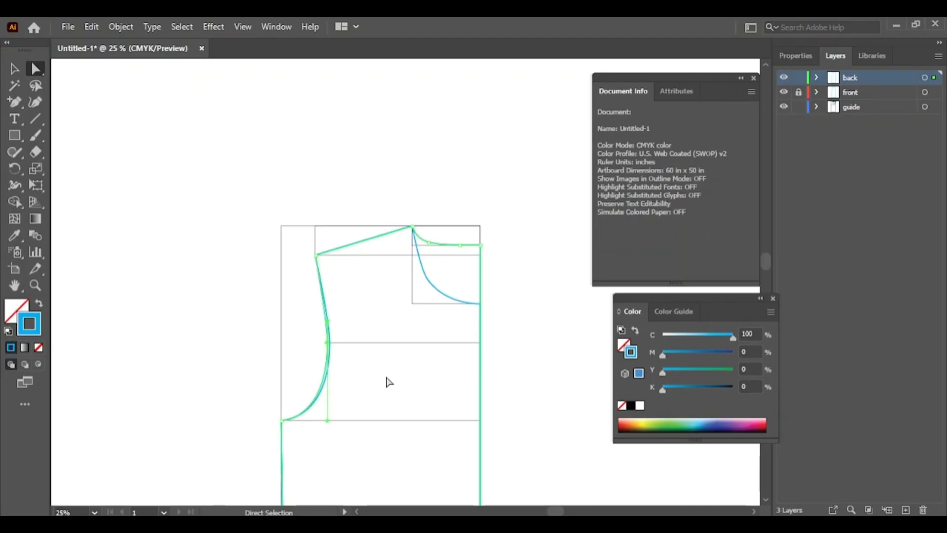
{"action": "key", "text": "Left"}
{"action": "key", "text": "Left"}
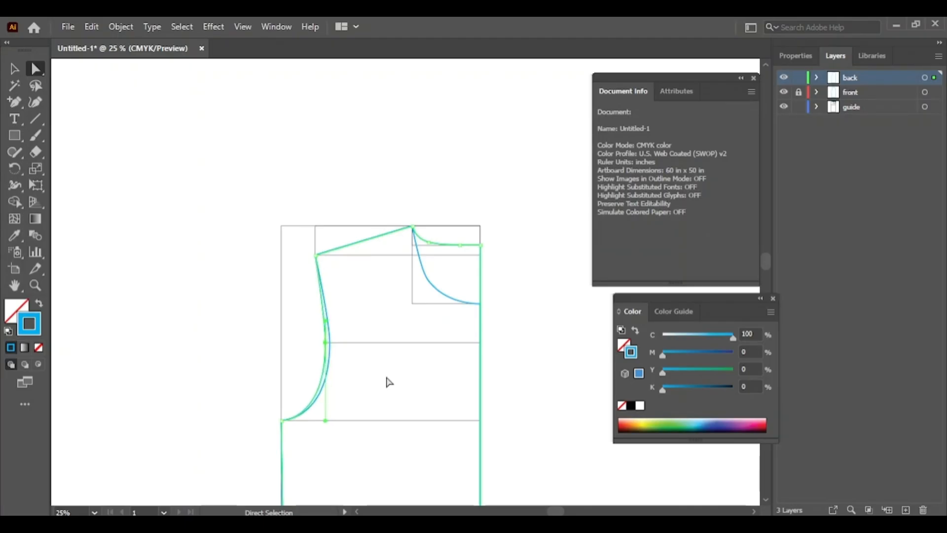
Inspect the reshaped back armhole curve against the across-back guide line and the front armhole.
{"action": "left_click", "coordinate": [381, 368]}
{"action": "key", "text": "ctrl+space"}
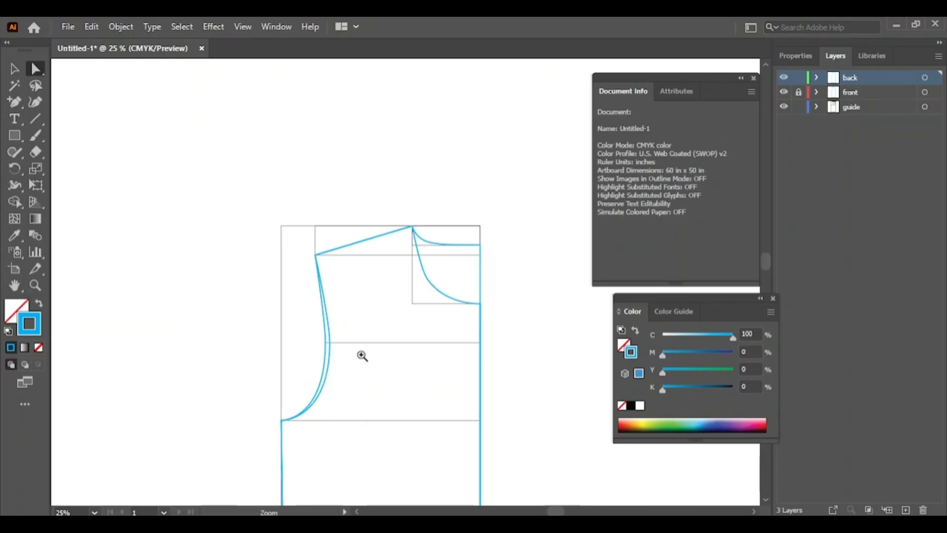
{"action": "left_click_drag", "start_coordinate": [350, 348], "coordinate": [502, 381]}
{"action": "left_click", "coordinate": [297, 340]}
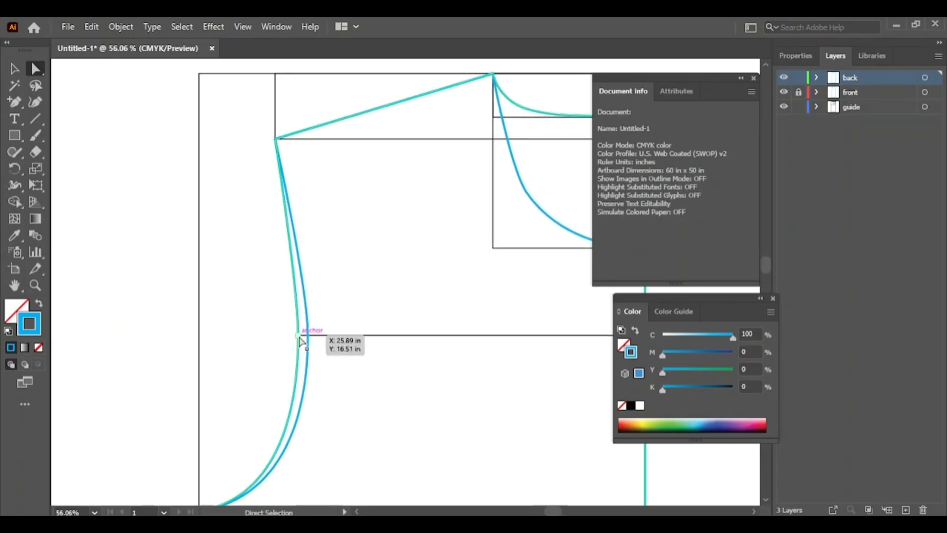
{"action": "left_click", "coordinate": [361, 404]}
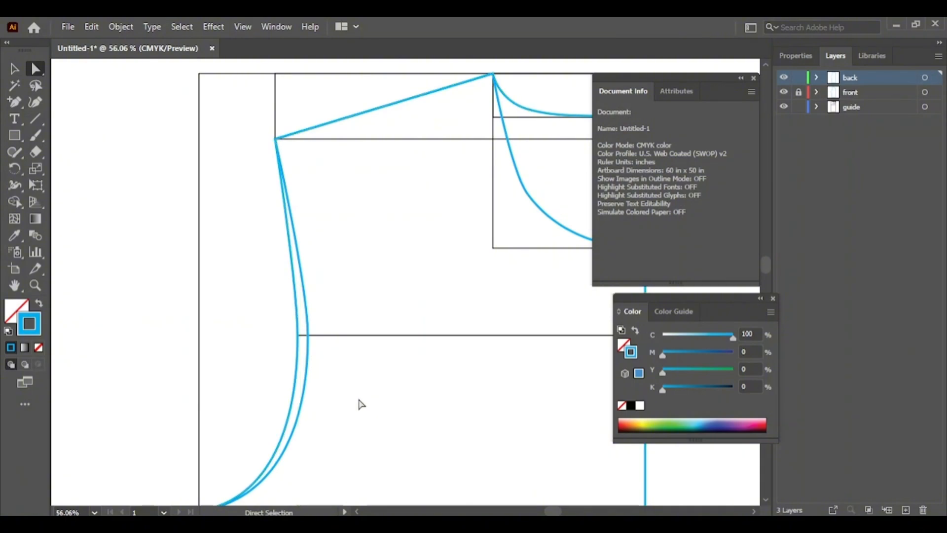
{"action": "key", "text": "ctrl+alt+space"}
{"action": "left_click", "coordinate": [338, 404]}
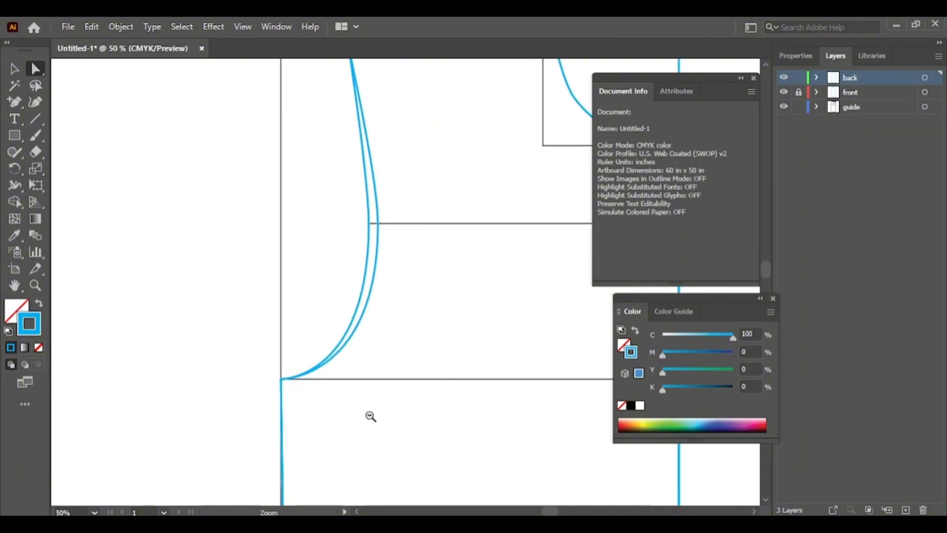
{"action": "left_click", "coordinate": [363, 407]}
{"action": "left_click", "coordinate": [421, 217]}
{"action": "left_click_drag", "start_coordinate": [448, 375], "coordinate": [398, 281]}
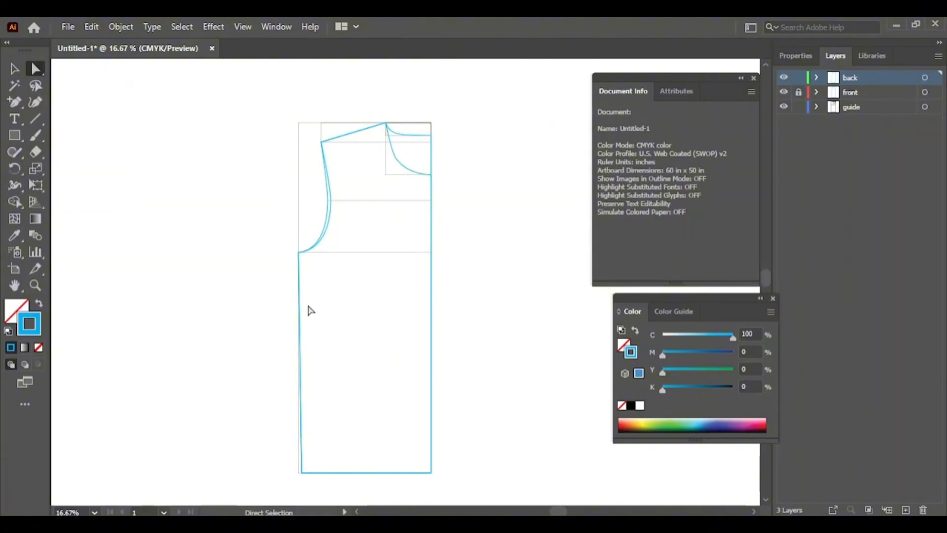
Lock the back layer and make the guide layer active for drawing with the Rectangle tool.
{"action": "left_click", "coordinate": [21, 138]}
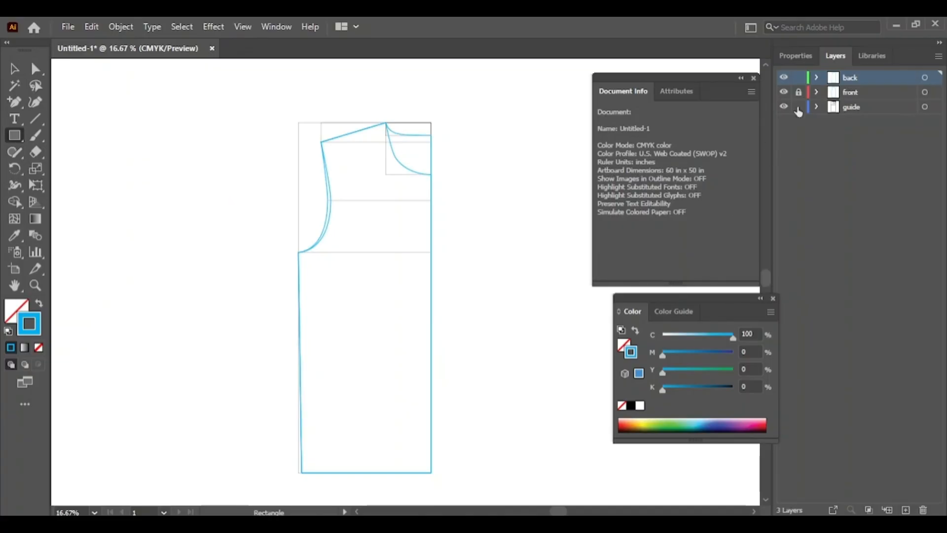
{"action": "left_click", "coordinate": [799, 77]}
{"action": "left_click", "coordinate": [877, 108]}
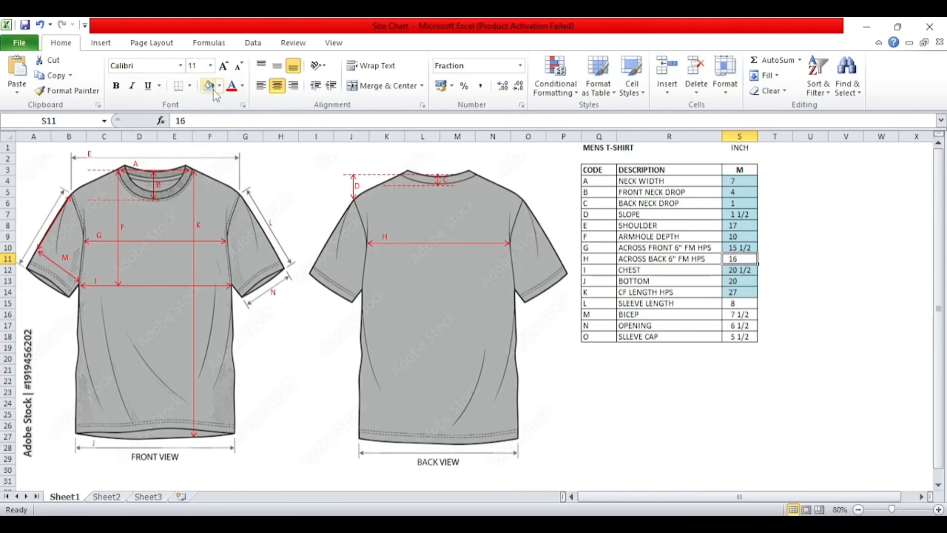
In the Excel size chart, fill the ACROSS BACK 6" FM HPS measurement light blue and check the SLEEVE LENGTH and BICEP values.
{"action": "left_click", "coordinate": [209, 87]}
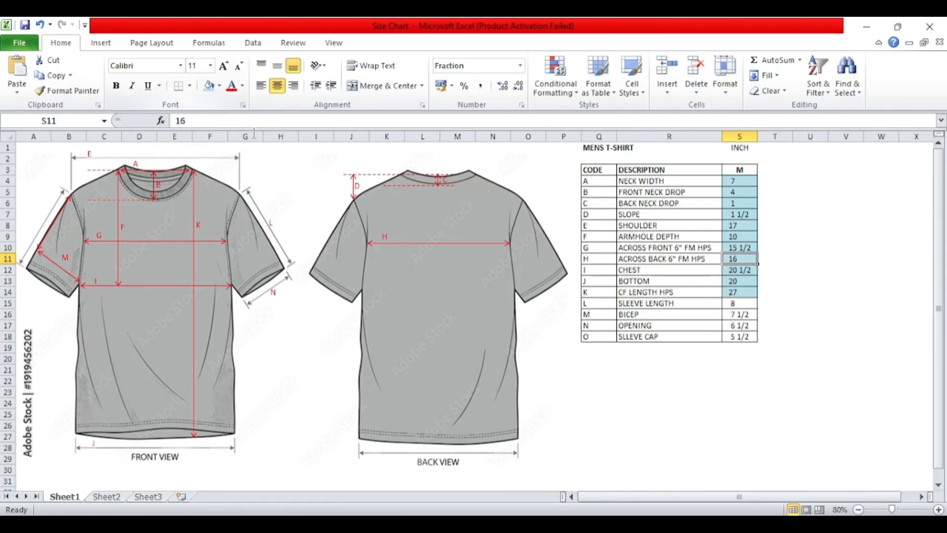
{"action": "left_click", "coordinate": [747, 307]}
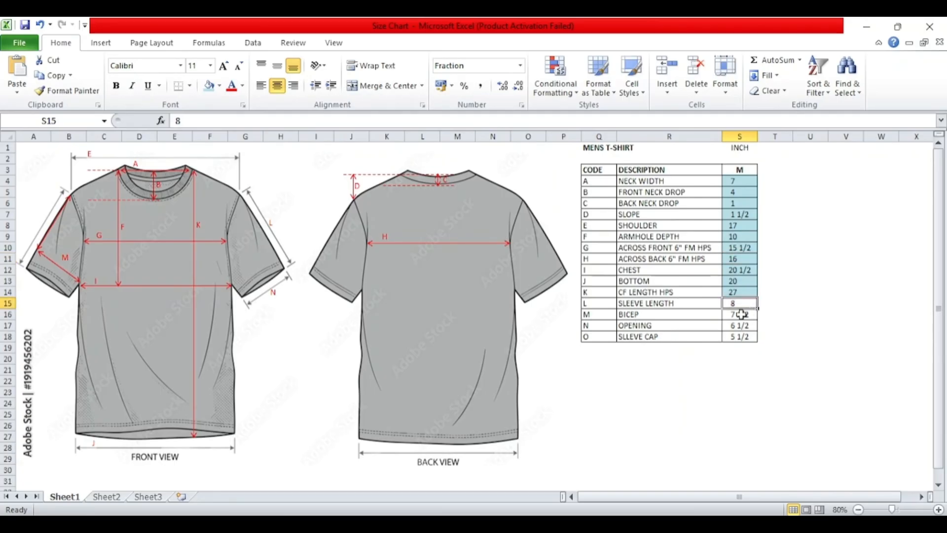
{"action": "left_click", "coordinate": [742, 317]}
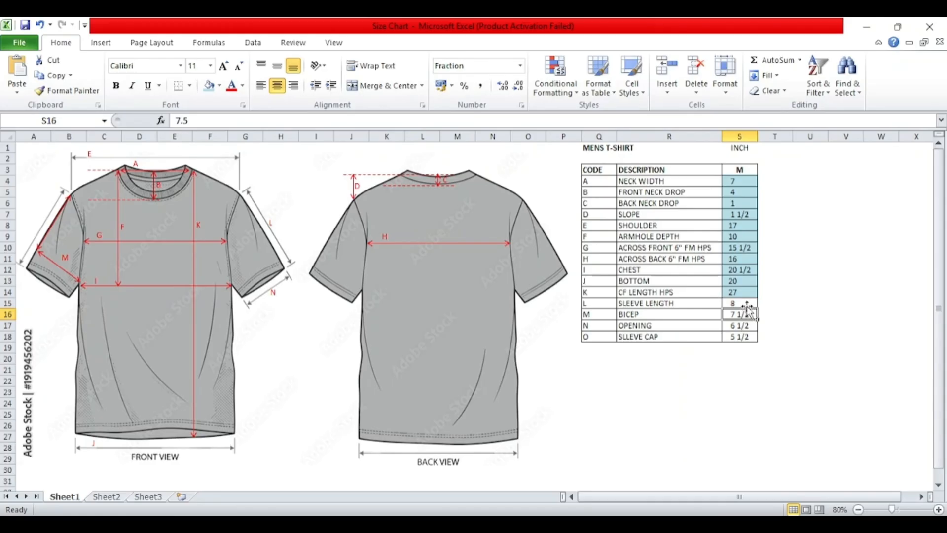
{"action": "left_click", "coordinate": [748, 303]}
{"action": "left_click", "coordinate": [741, 317]}
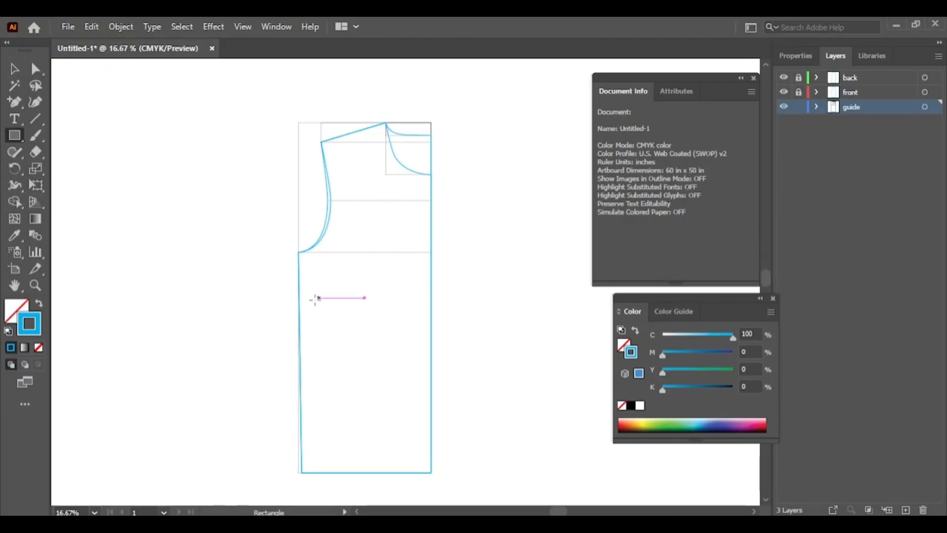
Back in Illustrator, draw a guide rectangle about 6 in wide inside the lower body and set its height to 8 in.
{"action": "mouse_move", "coordinate": [327, 272]}
{"action": "left_mouse_down"}
{"action": "mouse_move", "coordinate": [342, 334]}
{"action": "mouse_move", "coordinate": [391, 384]}
{"action": "mouse_move", "coordinate": [406, 386]}
{"action": "left_mouse_up"}
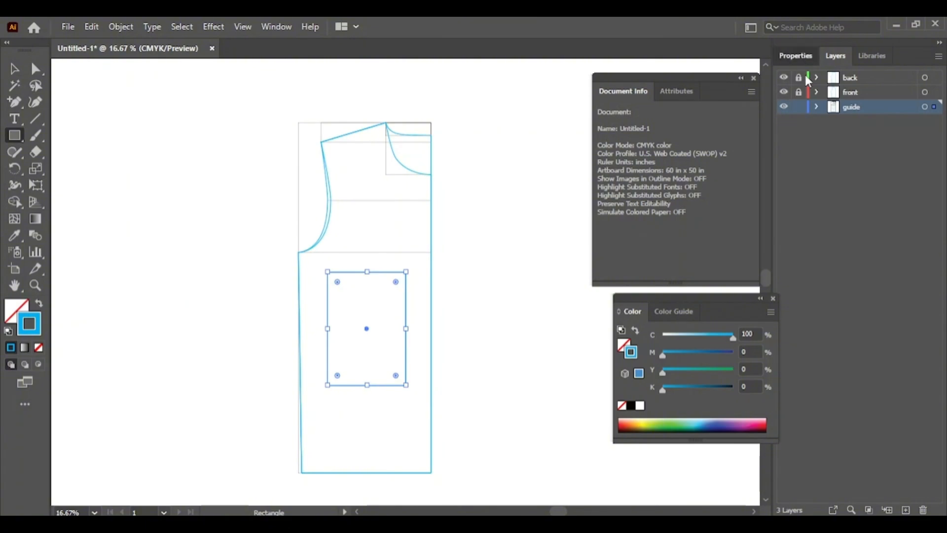
{"action": "left_click", "coordinate": [798, 57]}
{"action": "left_click", "coordinate": [897, 136]}
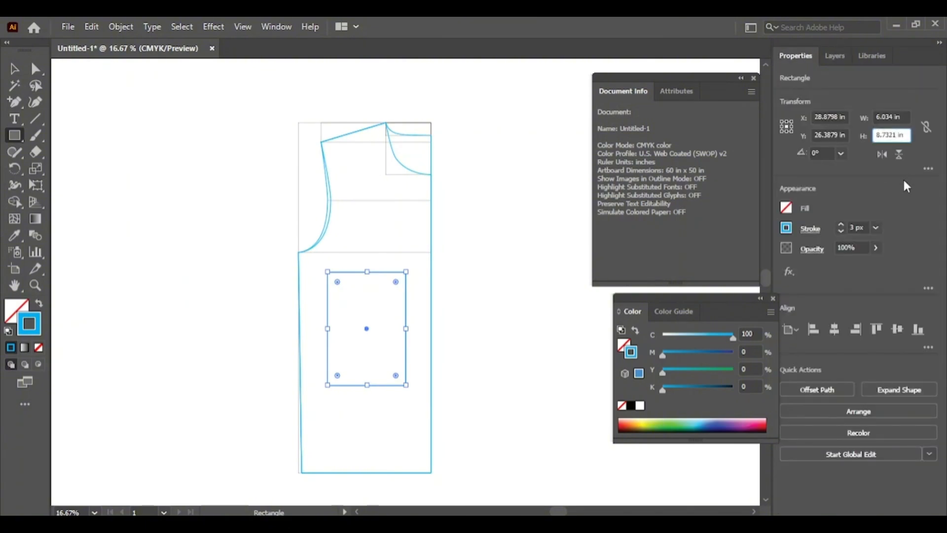
{"action": "key", "text": "BackSpace"}
{"action": "key", "text": "BackSpace"}
{"action": "key", "text": "BackSpace"}
{"action": "key", "text": "BackSpace"}
{"action": "key", "text": "BackSpace"}
{"action": "key", "text": "BackSpace"}
{"action": "type", "text": "8"}
Set the rectangle's width to 7.5 in and deselect it.
{"action": "left_click", "coordinate": [889, 124]}
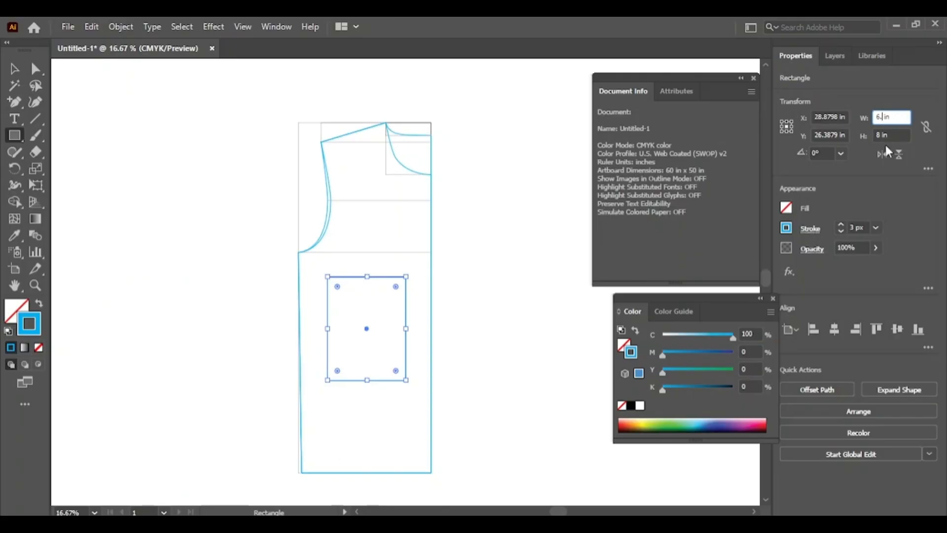
{"action": "type", "text": "7"}
{"action": "key", "text": "Return"}
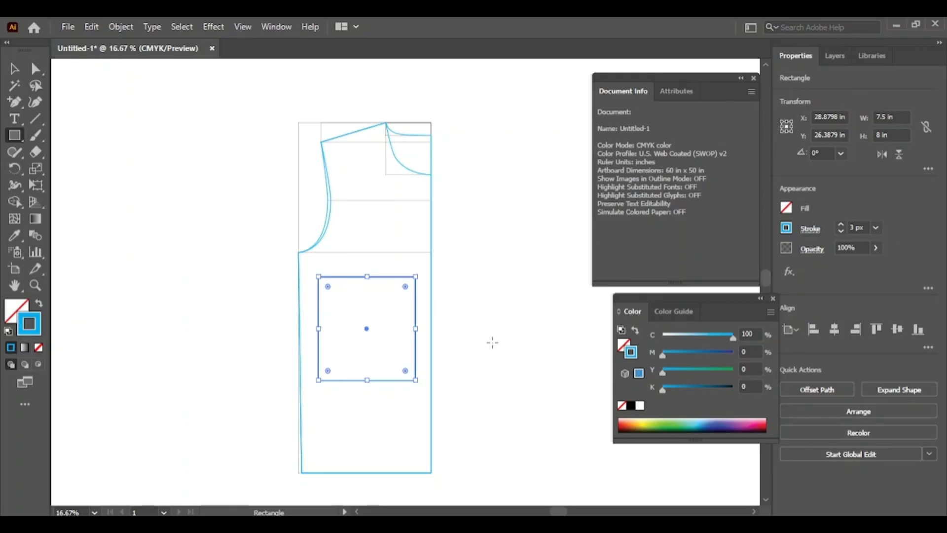
{"action": "left_click", "coordinate": [11, 70]}
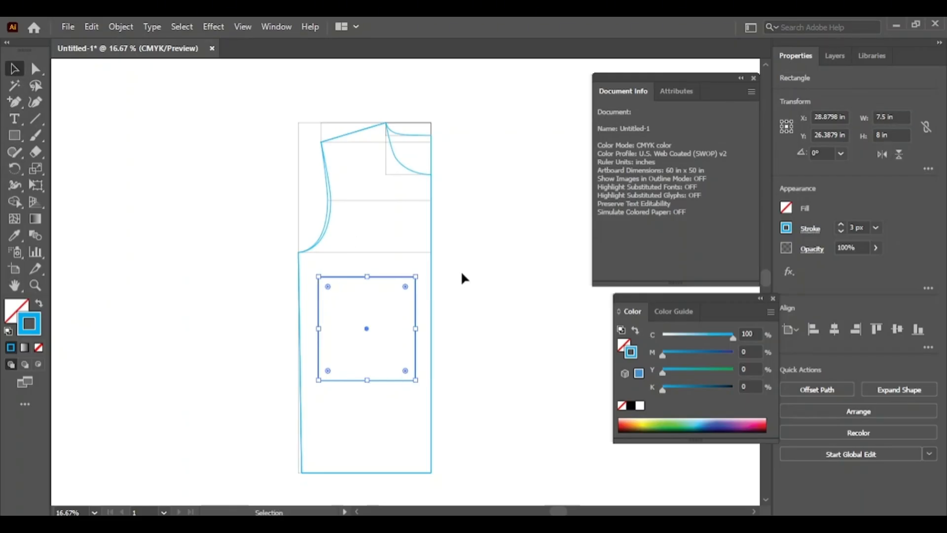
{"action": "left_click", "coordinate": [537, 319]}
Switch to the size chart in Excel and fill the BICEP and SLEEVE LENGTH measurement cells light blue.
{"action": "key", "text": "alt+Tab"}
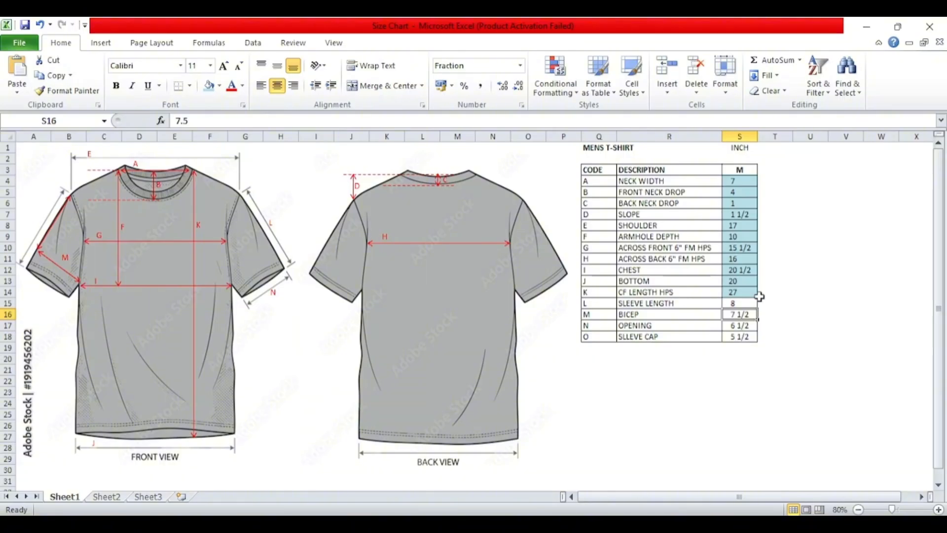
{"action": "left_click", "coordinate": [210, 85]}
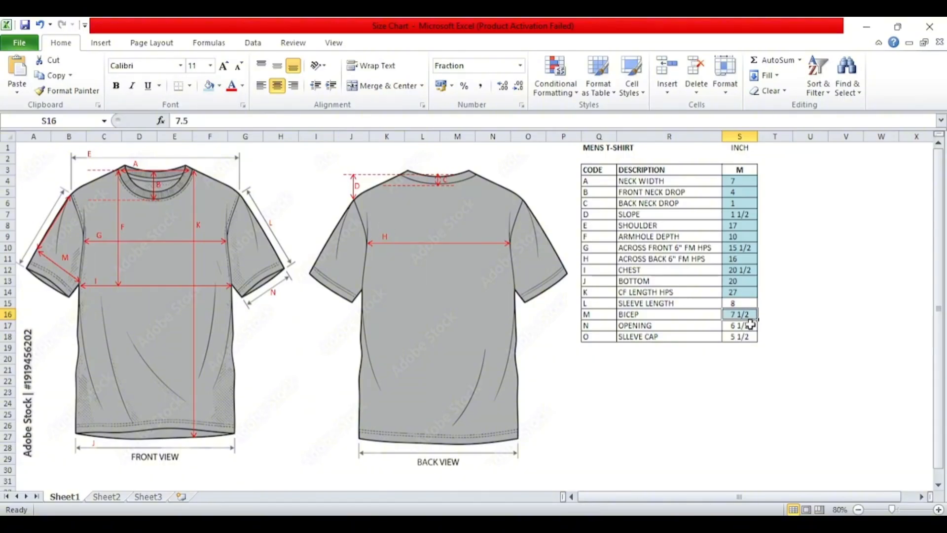
{"action": "left_click", "coordinate": [743, 303]}
{"action": "left_click", "coordinate": [213, 88]}
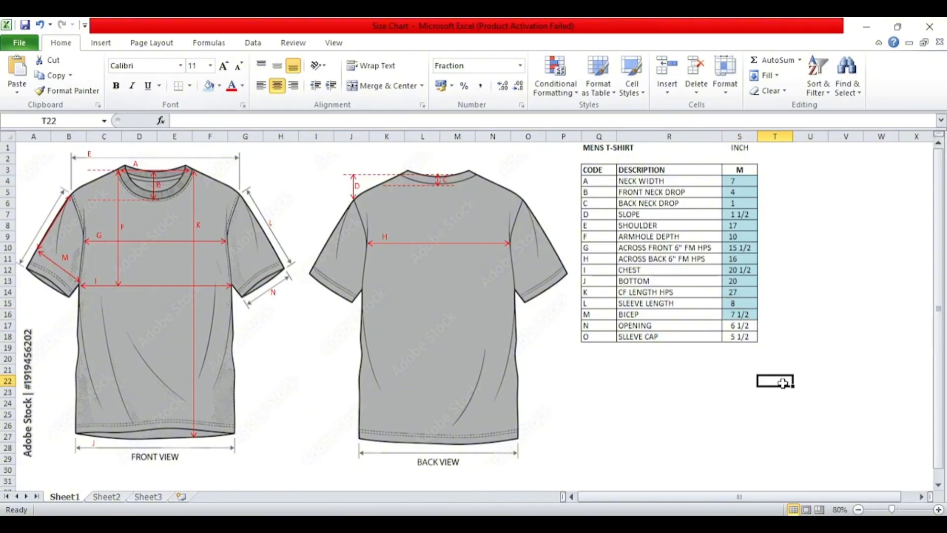
Check the OPENING and sleeve cap measurements in the size chart and return to Illustrator.
{"action": "left_click", "coordinate": [744, 325]}
{"action": "left_click_drag", "start_coordinate": [626, 339], "coordinate": [741, 338]}
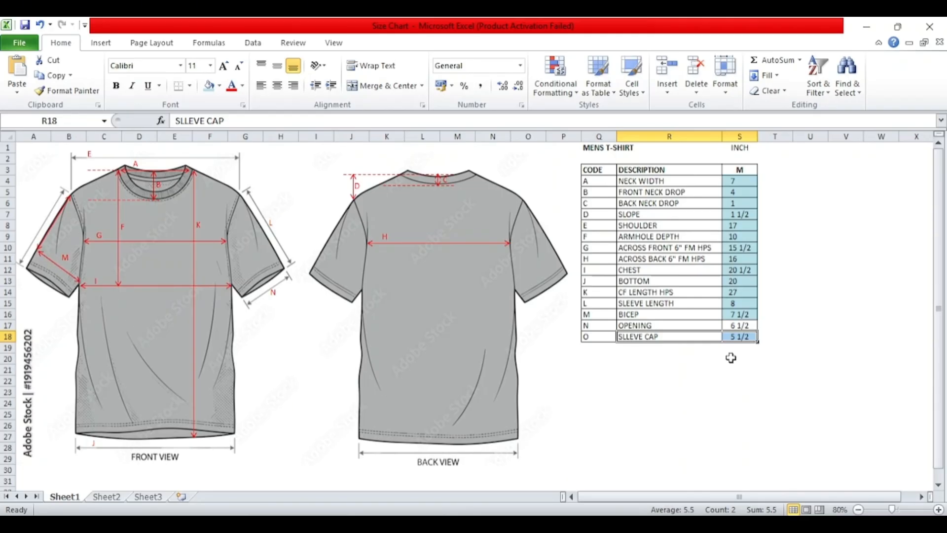
{"action": "mouse_move", "coordinate": [605, 523]}
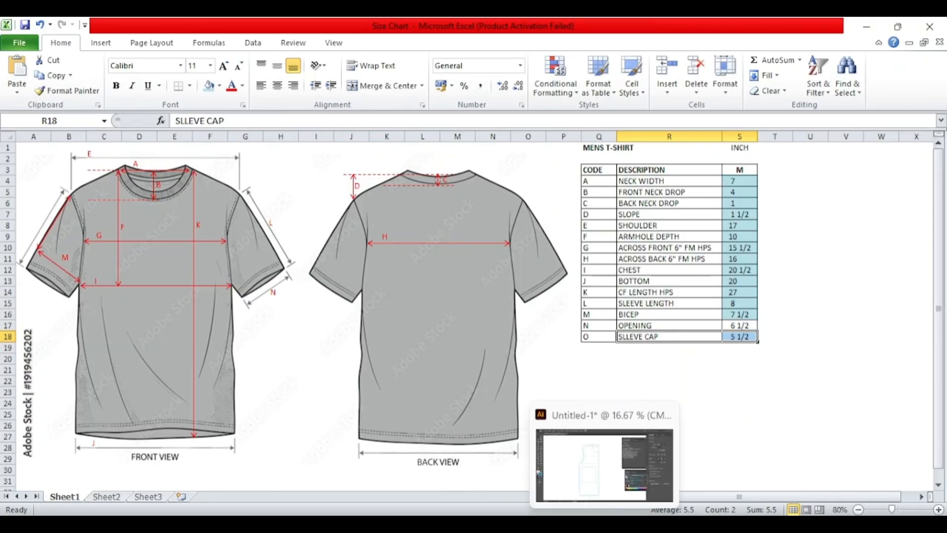
{"action": "left_click", "coordinate": [605, 461]}
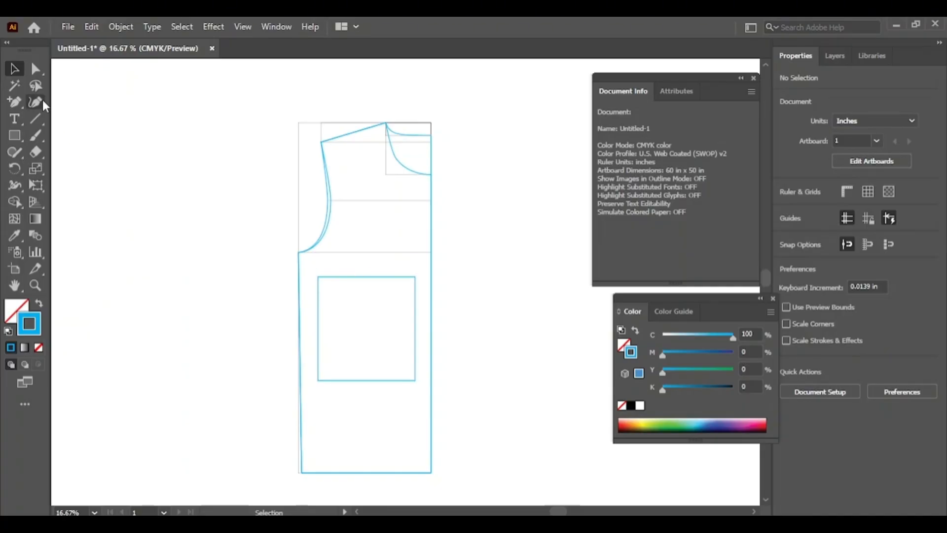
{"action": "left_click", "coordinate": [35, 119]}
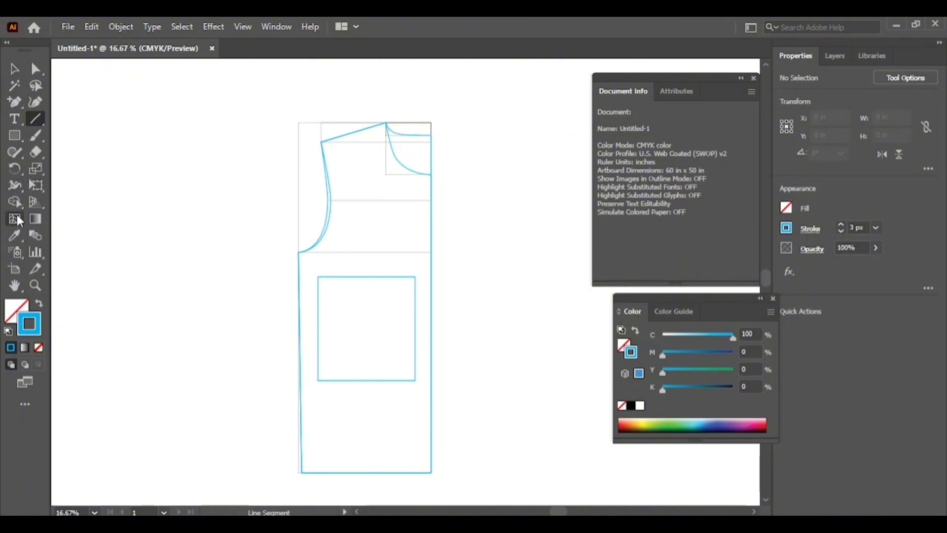
{"action": "left_click", "coordinate": [15, 235]}
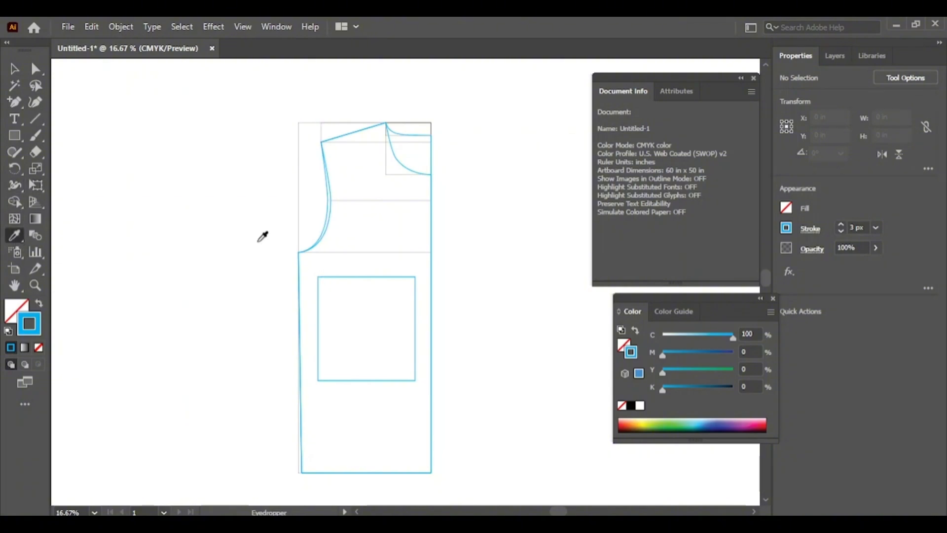
{"action": "left_click", "coordinate": [299, 231]}
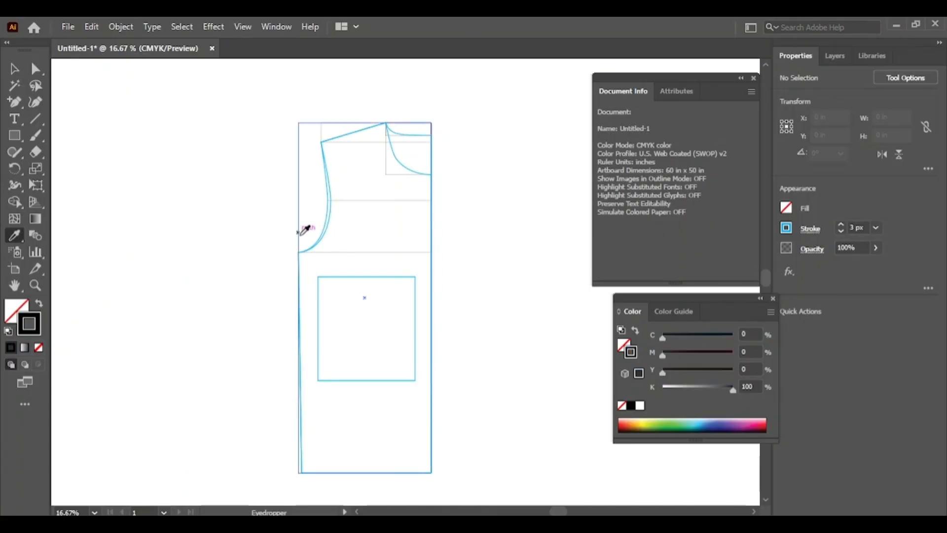
{"action": "left_click", "coordinate": [351, 274]}
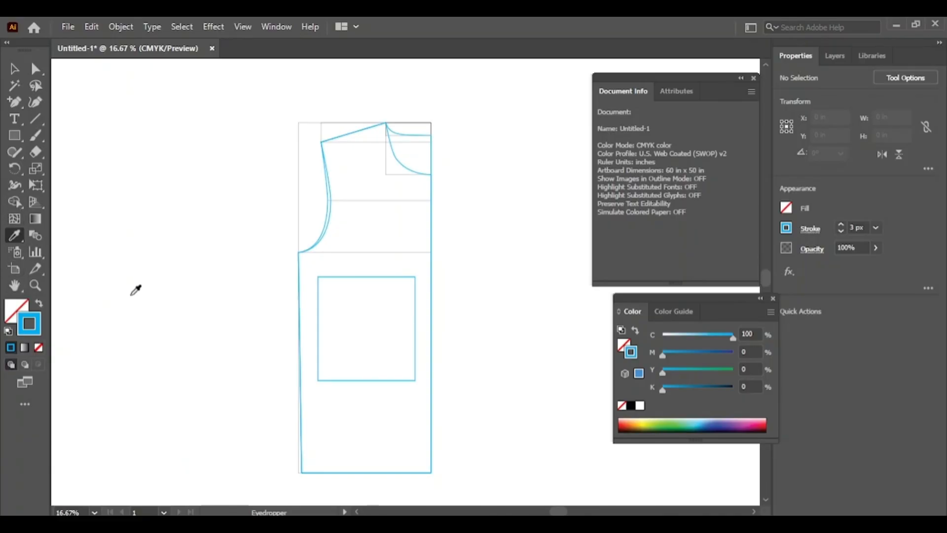
{"action": "left_click", "coordinate": [299, 229]}
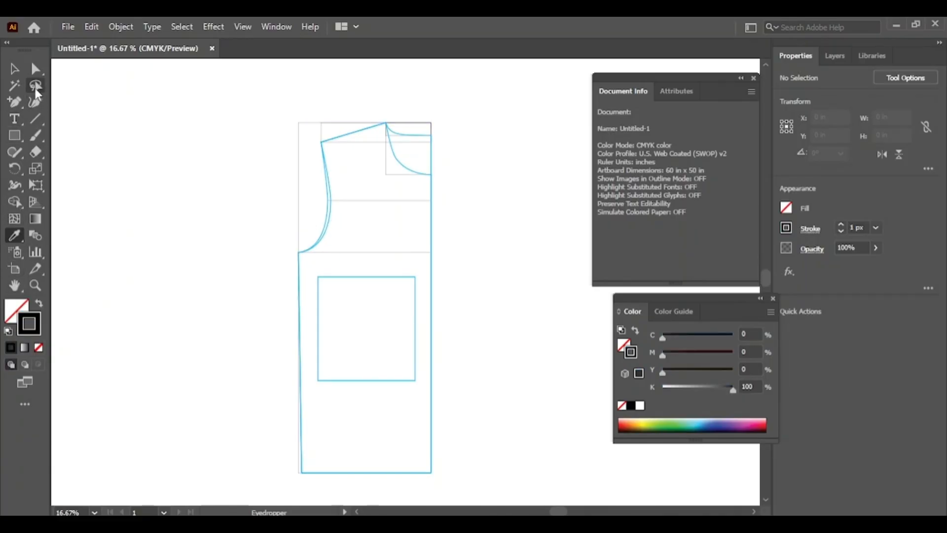
Match the sleeve rectangle's stroke to the thin 1 px black guide outline with the Eyedropper and deselect it.
{"action": "left_click", "coordinate": [14, 69]}
{"action": "left_click", "coordinate": [358, 280]}
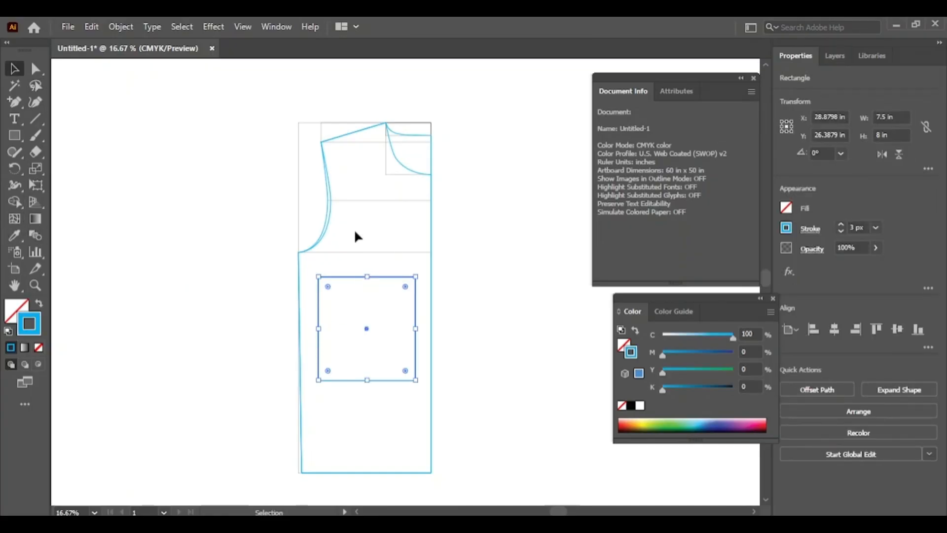
{"action": "left_click", "coordinate": [14, 235]}
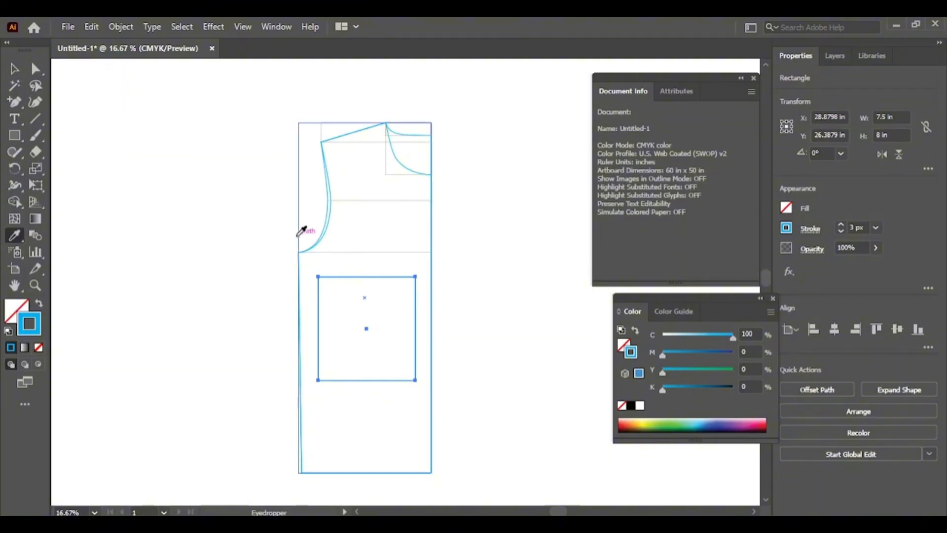
{"action": "left_click", "coordinate": [299, 235]}
{"action": "left_click", "coordinate": [13, 69]}
{"action": "left_click", "coordinate": [262, 319]}
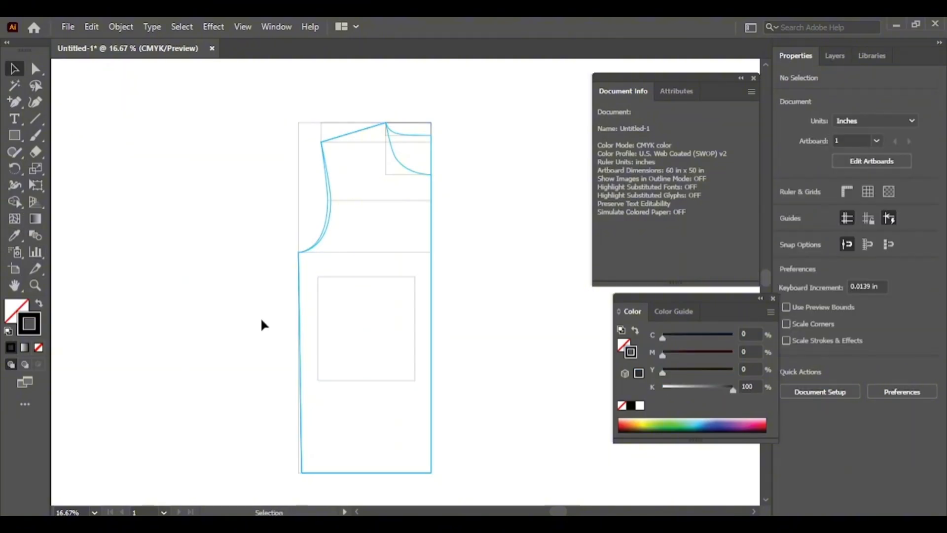
Draw a 7.5 in horizontal line along the upper edge of the sleeve rectangle from corner to corner.
{"action": "left_click", "coordinate": [35, 119]}
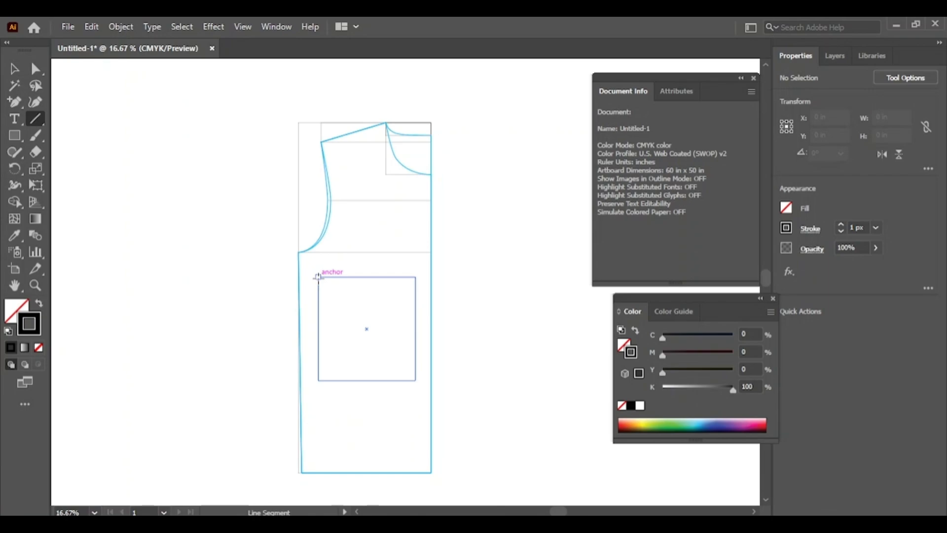
{"action": "left_click_drag", "start_coordinate": [318, 277], "coordinate": [415, 277]}
{"action": "left_click", "coordinate": [13, 69]}
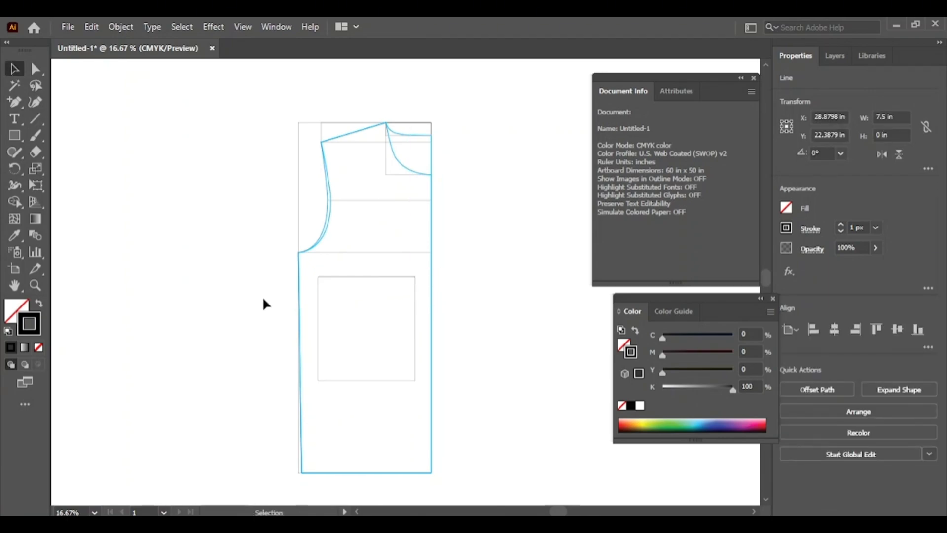
Copy the sleeve rectangle's upper line 5.5 in downward using Move with a 270° angle, and deselect.
{"action": "left_click", "coordinate": [380, 277]}
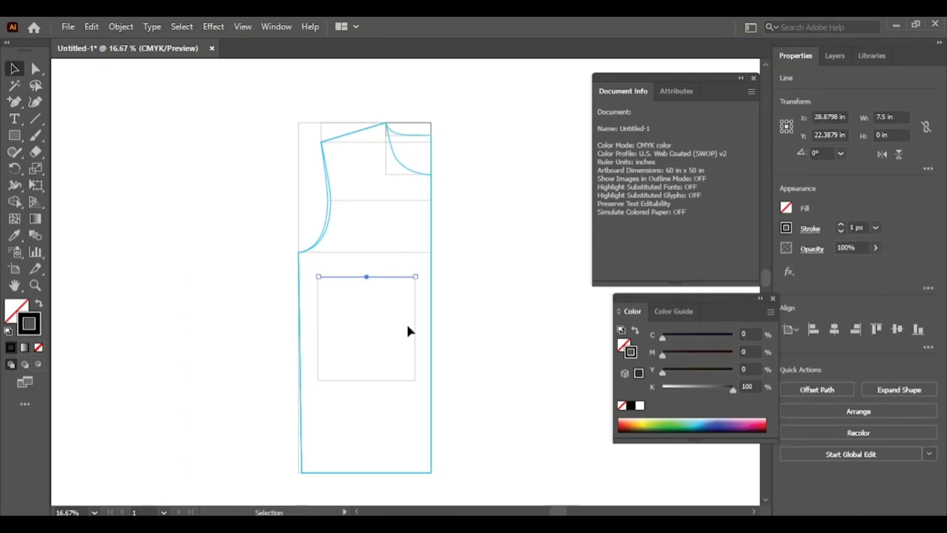
{"action": "key", "text": "Return"}
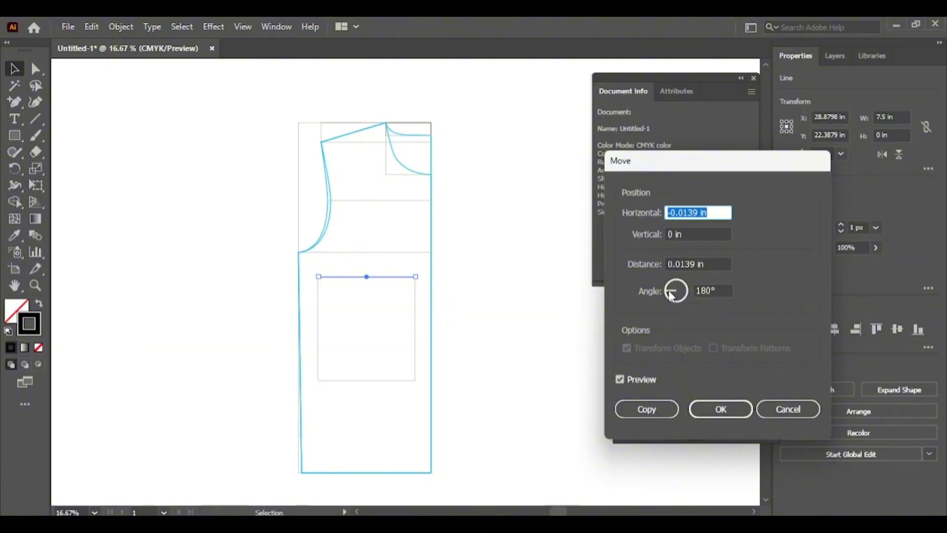
{"action": "left_click", "coordinate": [709, 291]}
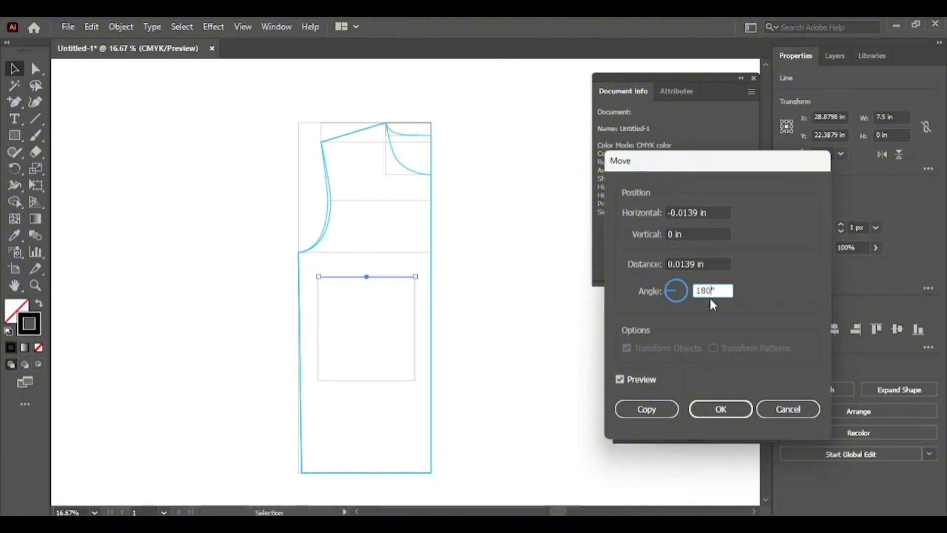
{"action": "key", "text": "BackSpace"}
{"action": "key", "text": "BackSpace"}
{"action": "key", "text": "BackSpace"}
{"action": "type", "text": "270"}
{"action": "left_click", "coordinate": [697, 272]}
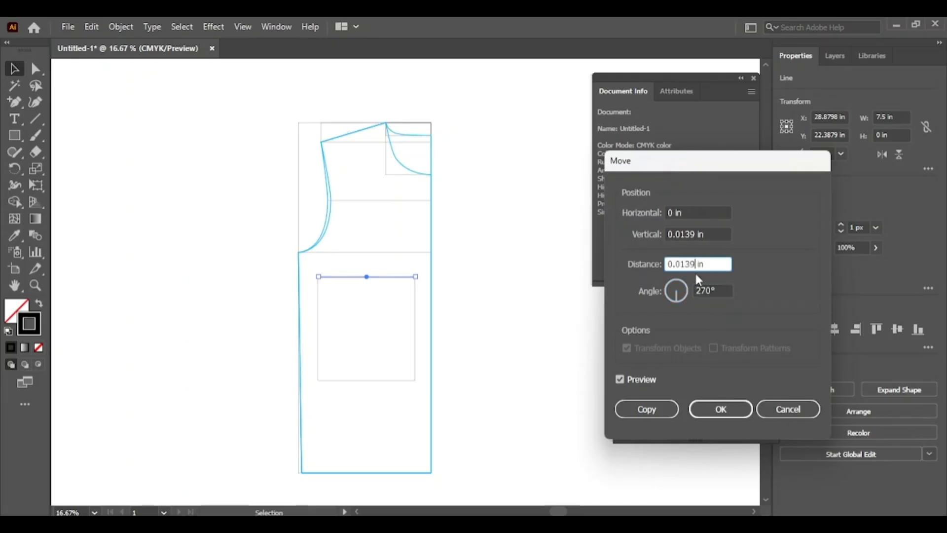
{"action": "key", "text": "BackSpace"}
{"action": "key", "text": "BackSpace"}
{"action": "key", "text": "BackSpace"}
{"action": "key", "text": "BackSpace"}
{"action": "key", "text": "BackSpace"}
{"action": "key", "text": "BackSpace"}
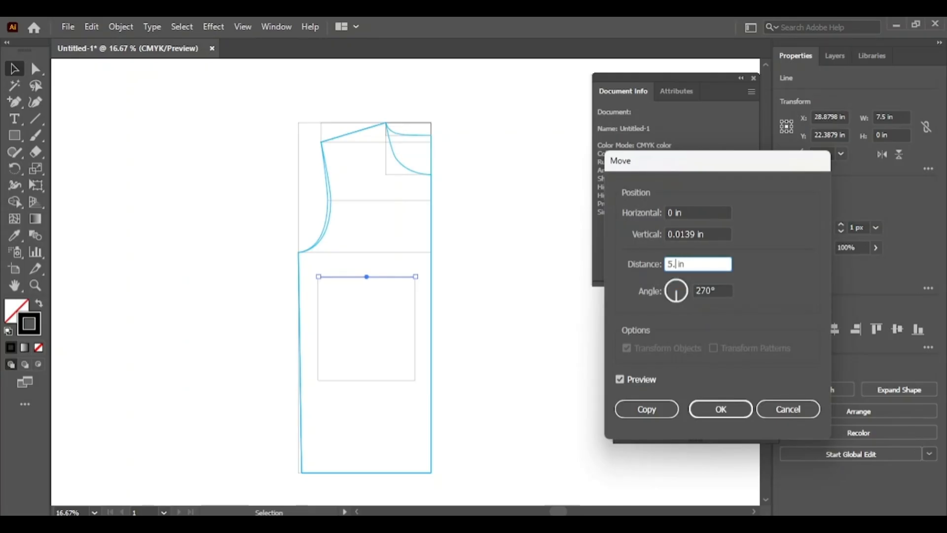
{"action": "left_click", "coordinate": [667, 417]}
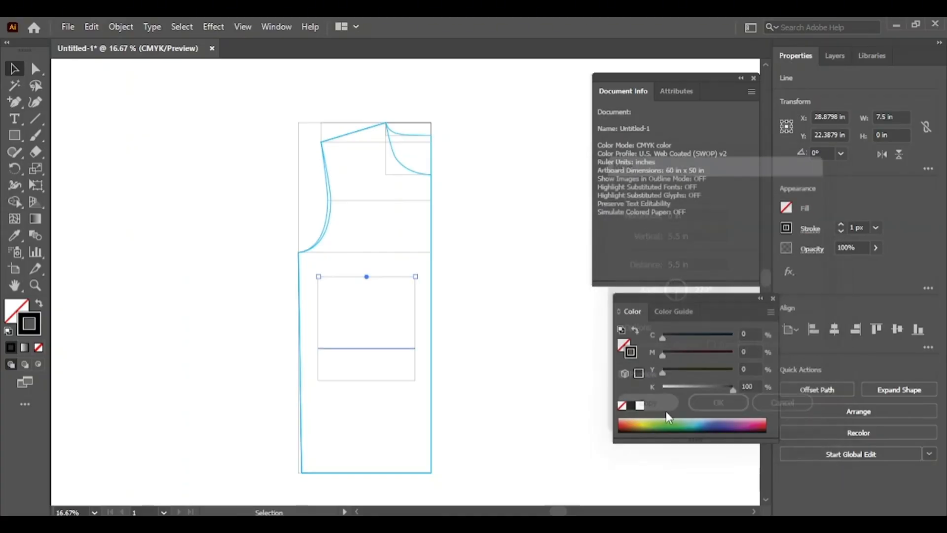
{"action": "left_click", "coordinate": [488, 359]}
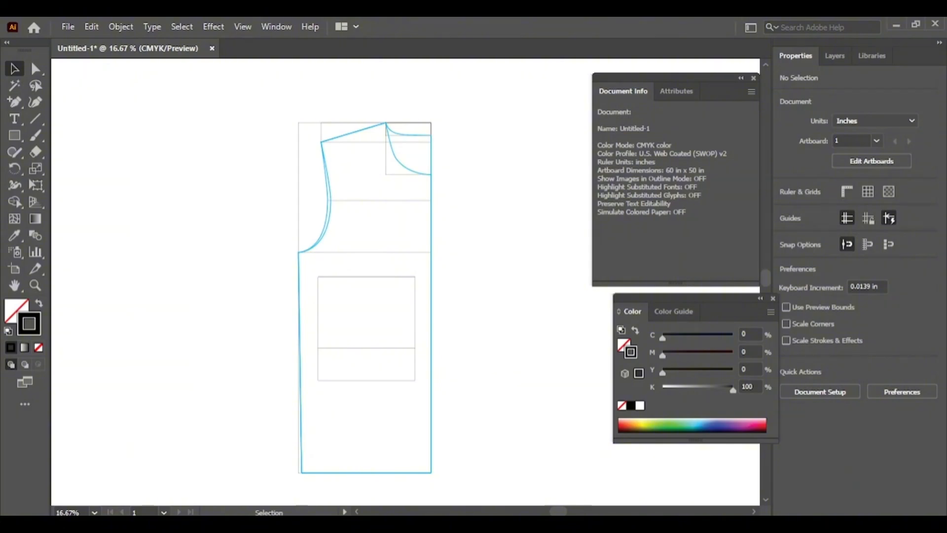
Switch to the size chart in Excel, fill the sleeve cap measurement cell light blue, check the OPENING value, and return to Illustrator.
{"action": "left_click", "coordinate": [570, 461]}
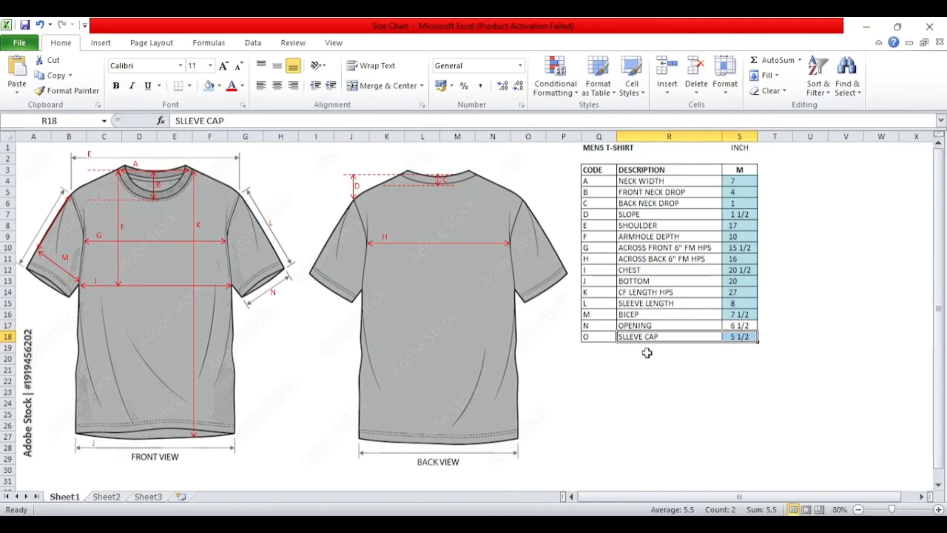
{"action": "left_click", "coordinate": [726, 359]}
{"action": "left_click", "coordinate": [735, 325]}
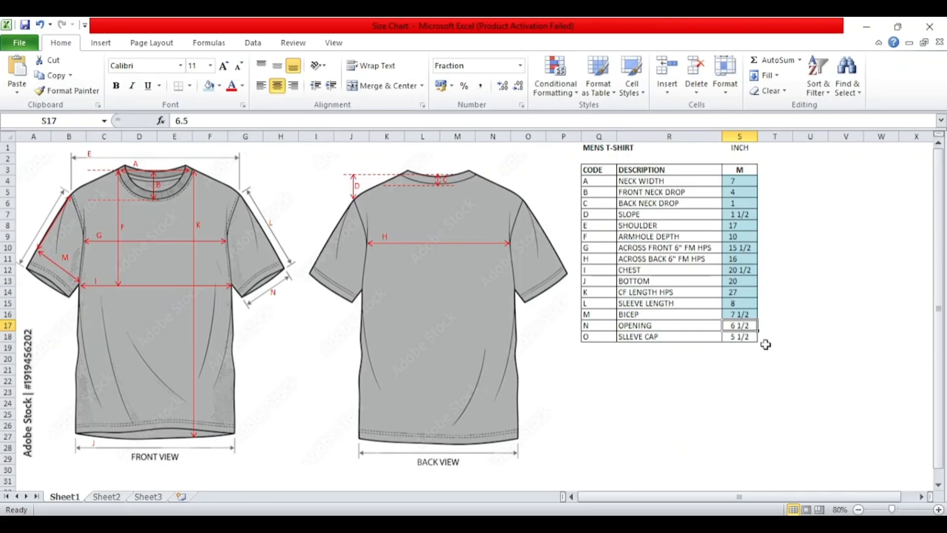
{"action": "left_click", "coordinate": [738, 338]}
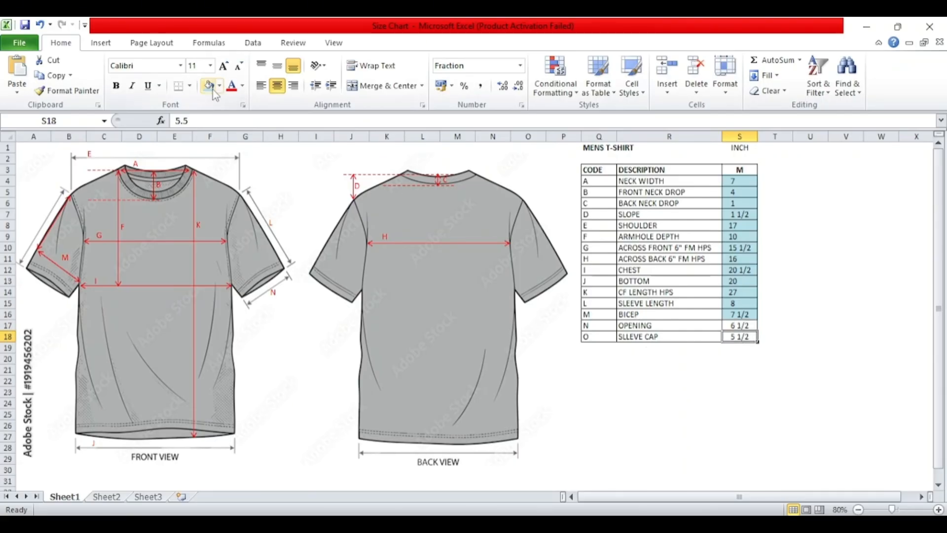
{"action": "left_click", "coordinate": [779, 425]}
{"action": "left_click", "coordinate": [742, 326]}
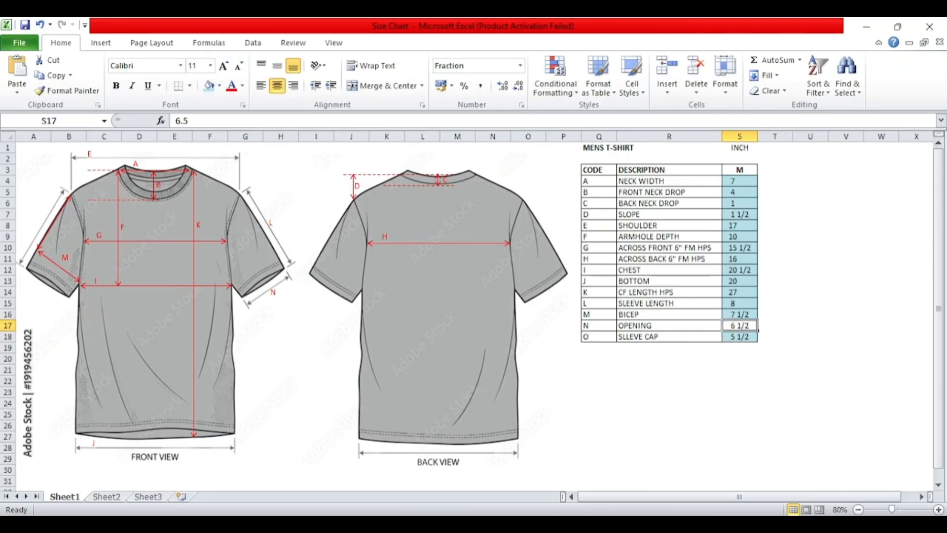
{"action": "left_click", "coordinate": [605, 523]}
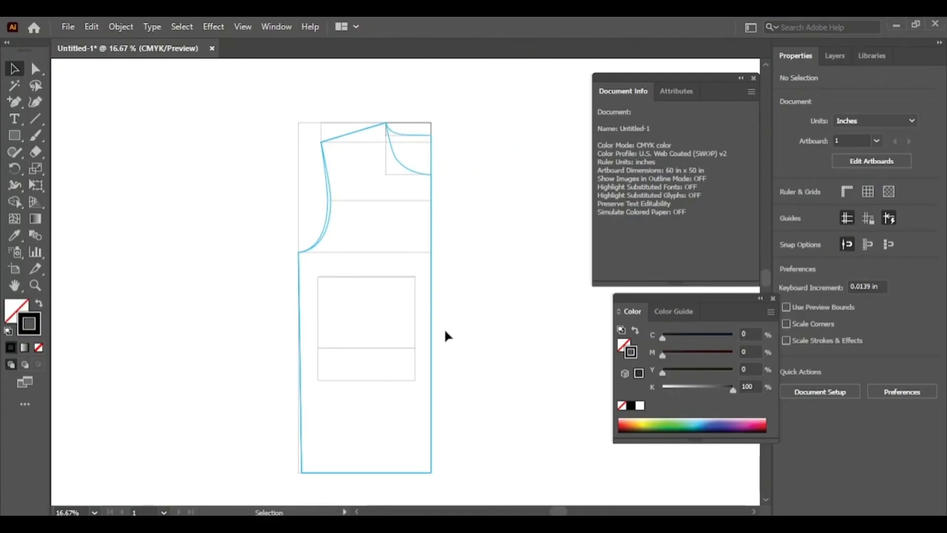
{"action": "left_click", "coordinate": [833, 56]}
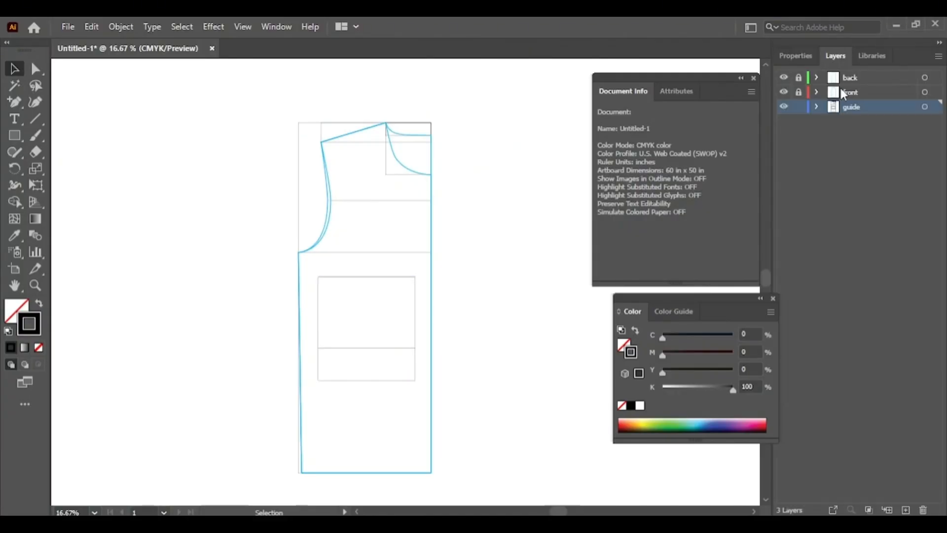
{"action": "left_click", "coordinate": [800, 108]}
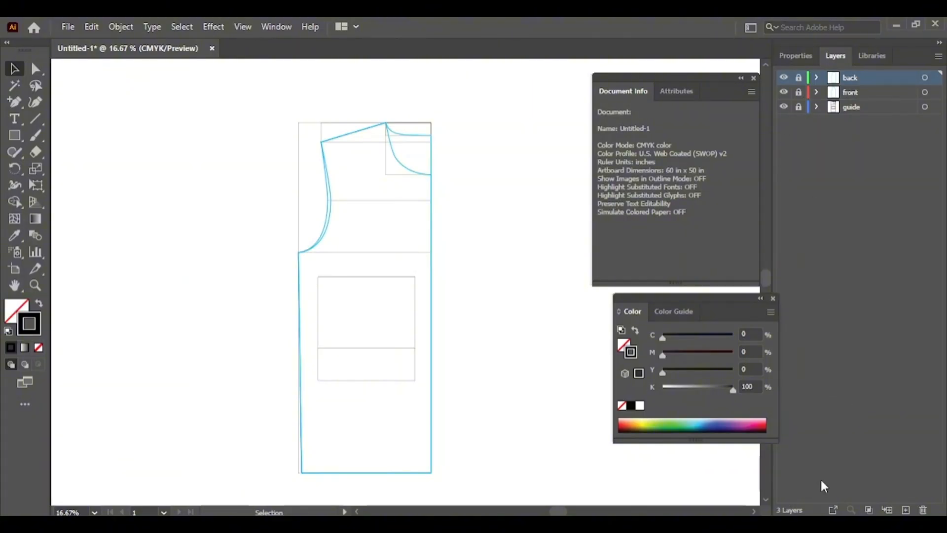
{"action": "left_click", "coordinate": [841, 111]}
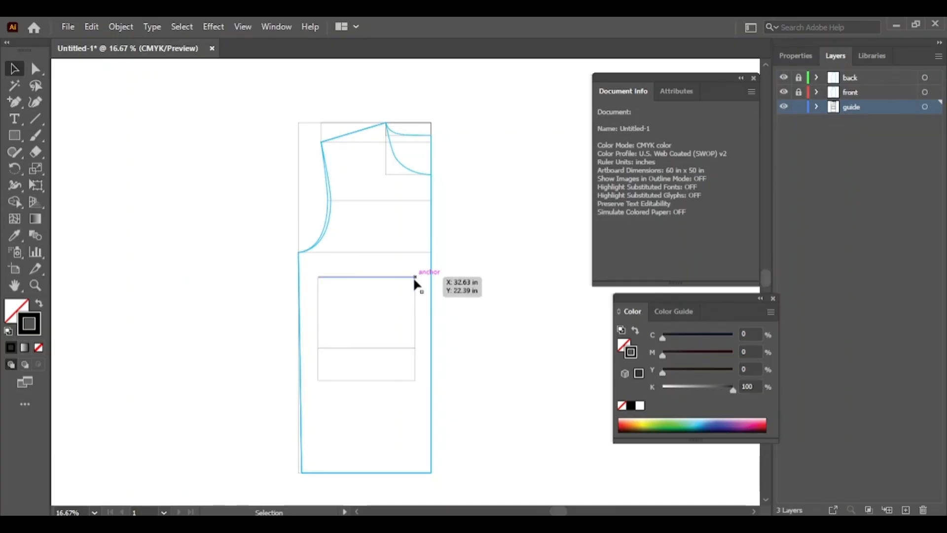
Draw a diagonal guide line from the left end of the sleeve cap line to the sleeve rectangle's upper right corner.
{"action": "left_click", "coordinate": [35, 119]}
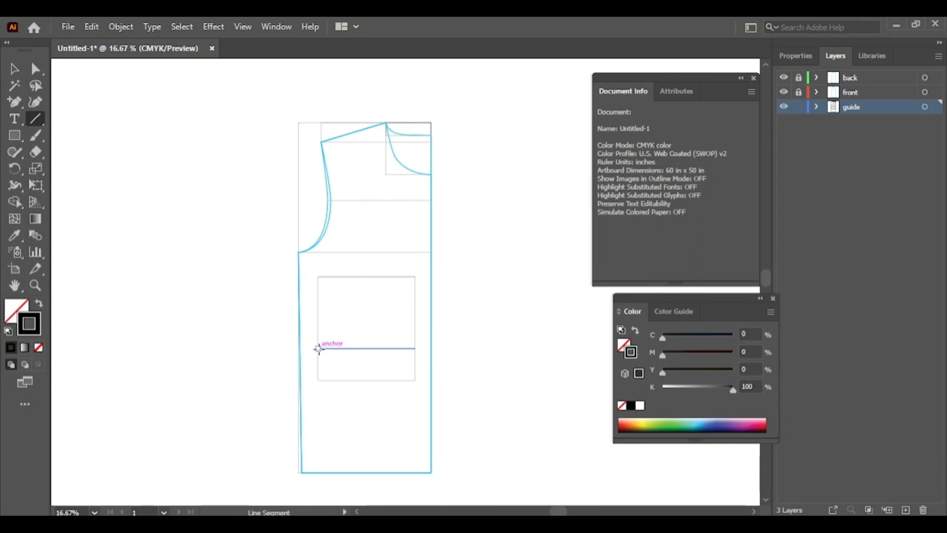
{"action": "left_click_drag", "start_coordinate": [318, 348], "coordinate": [416, 277]}
{"action": "left_click", "coordinate": [14, 69]}
{"action": "left_click", "coordinate": [248, 323]}
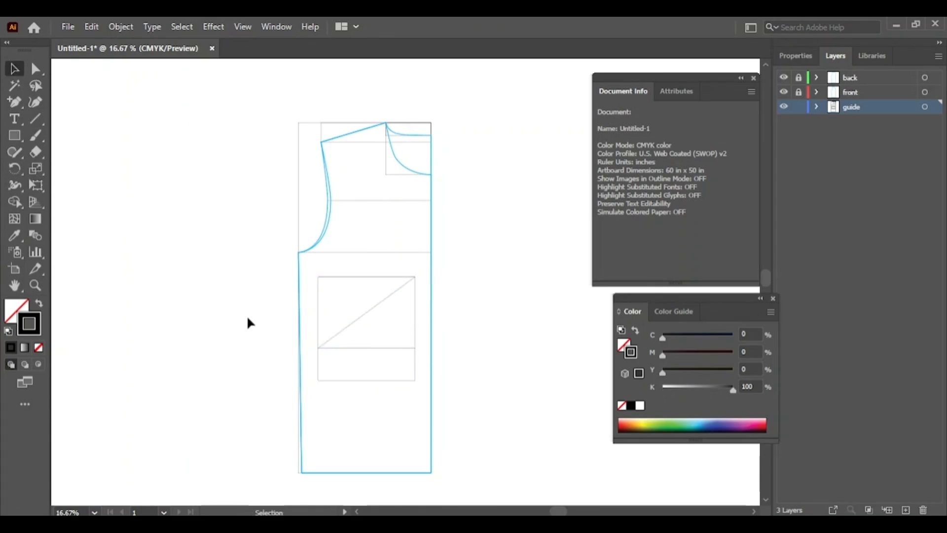
Add an anchor point at the midpoint of the diagonal sleeve cap line.
{"action": "left_click", "coordinate": [372, 314]}
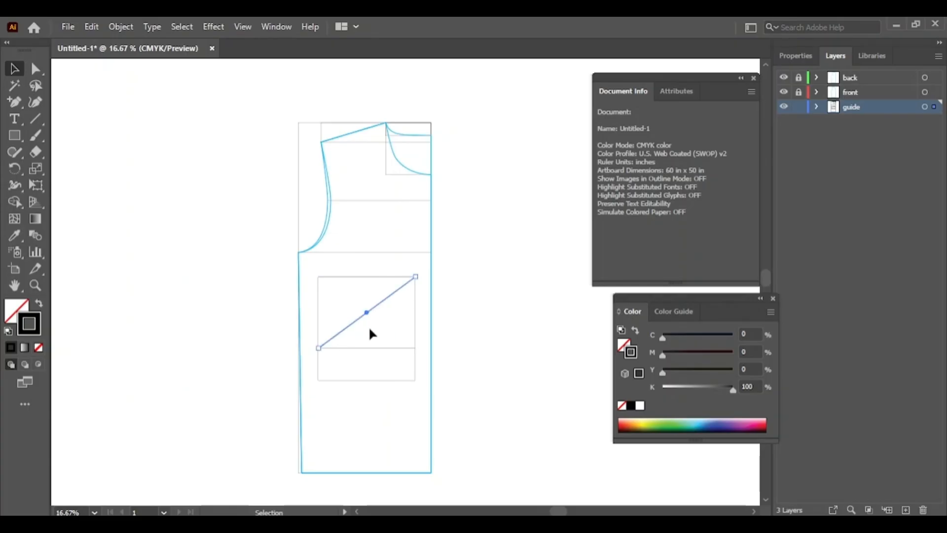
{"action": "left_click", "coordinate": [15, 102]}
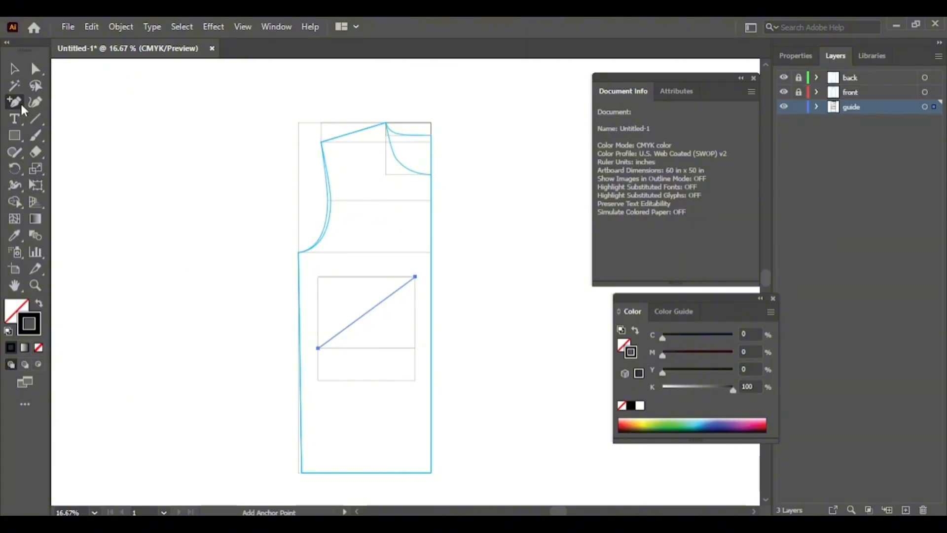
{"action": "left_click", "coordinate": [366, 311]}
Cut the diagonal line at its midpoint anchor into two separate paths and select the lower half's midpoint end.
{"action": "left_click", "coordinate": [35, 69]}
{"action": "left_click", "coordinate": [161, 291]}
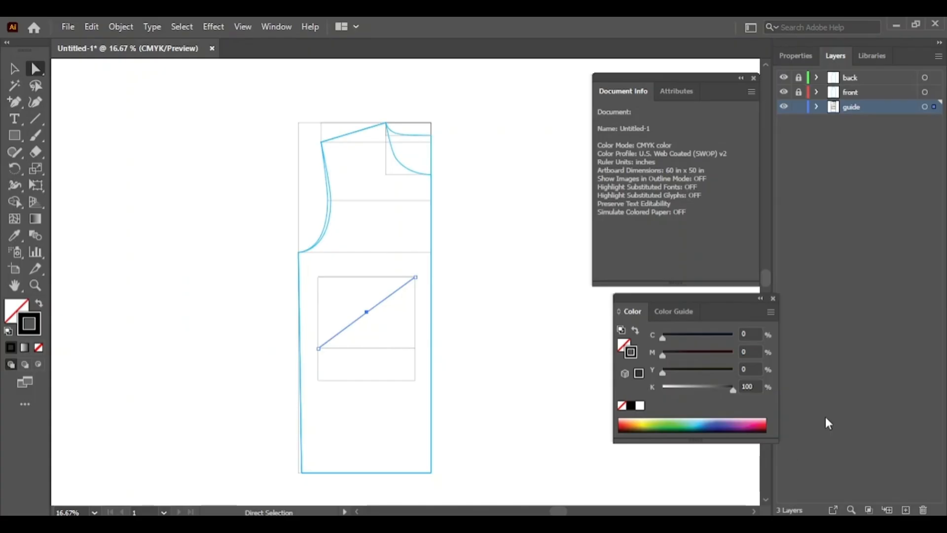
{"action": "left_click", "coordinate": [795, 56]}
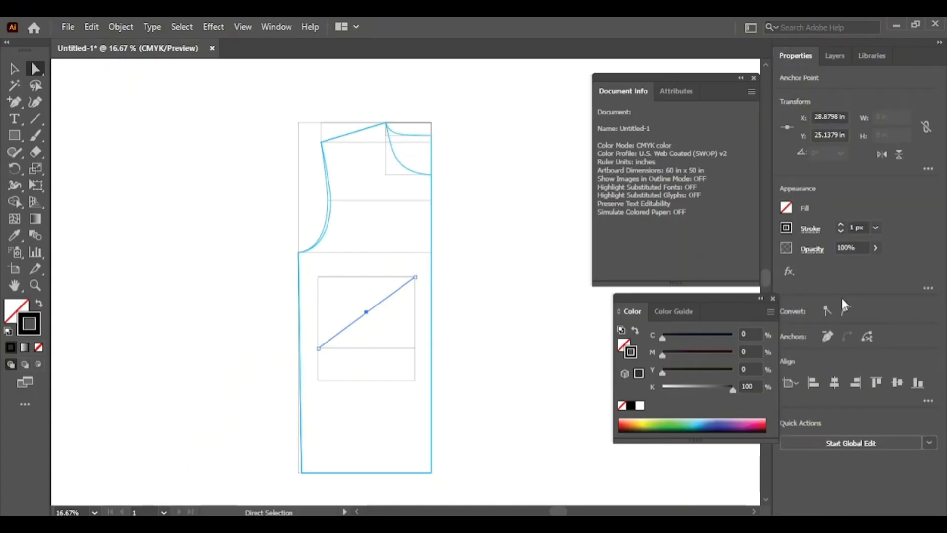
{"action": "left_click", "coordinate": [868, 337]}
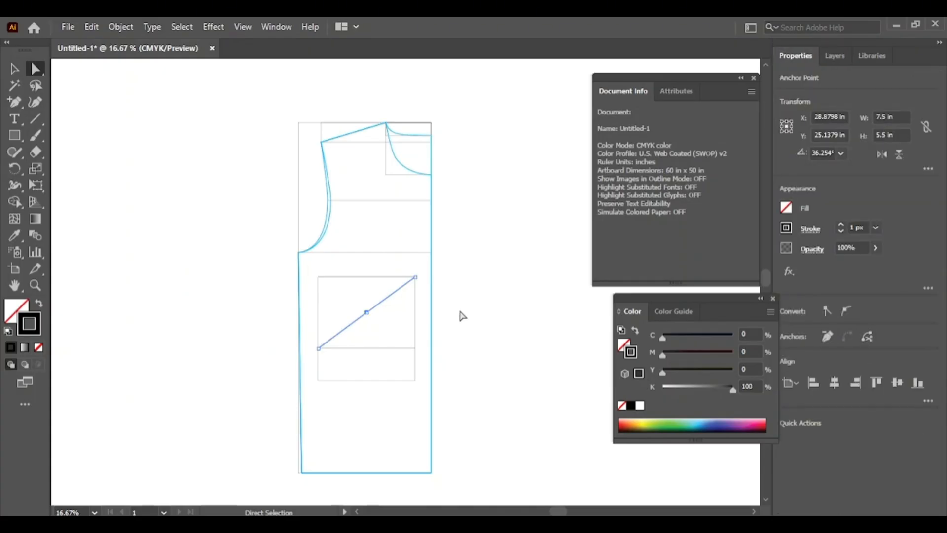
{"action": "left_click", "coordinate": [461, 314]}
{"action": "left_click", "coordinate": [366, 312]}
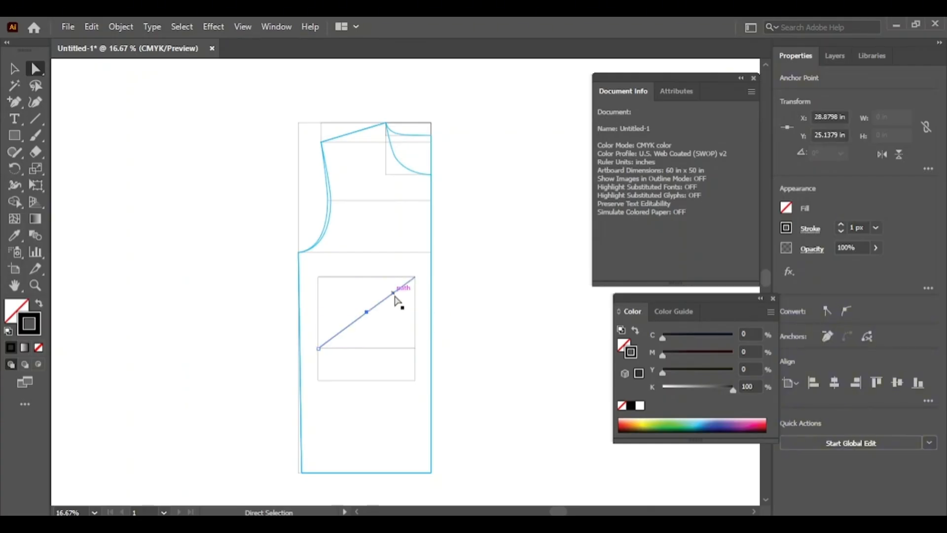
Add an anchor point at the middle of the diagonal's upper half.
{"action": "left_click", "coordinate": [15, 101]}
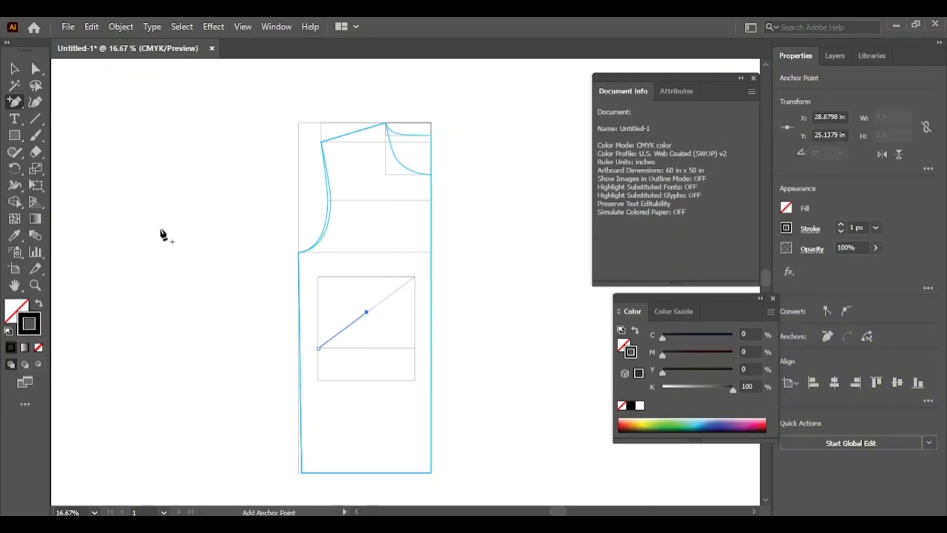
{"action": "left_click", "coordinate": [391, 295]}
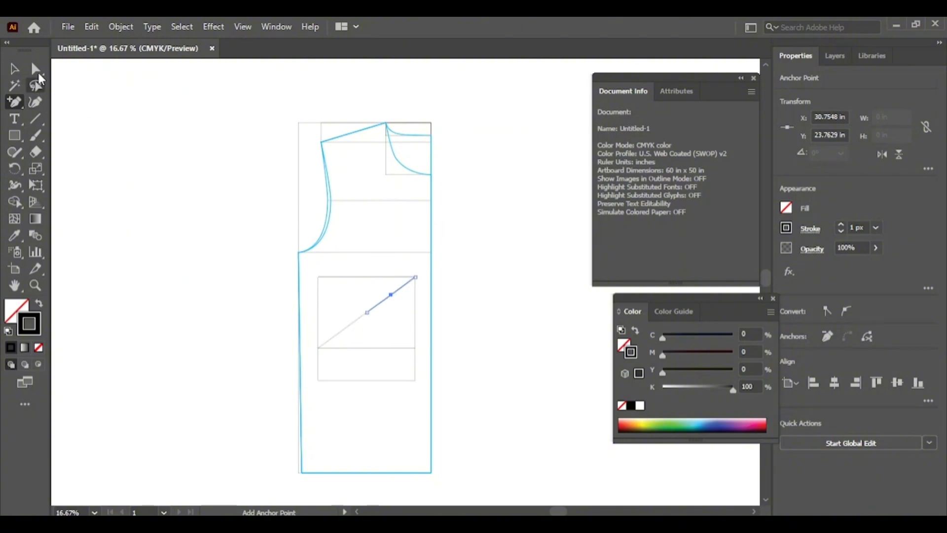
Cut the diagonal's upper half at its middle anchor into two separate paths.
{"action": "left_click", "coordinate": [36, 69]}
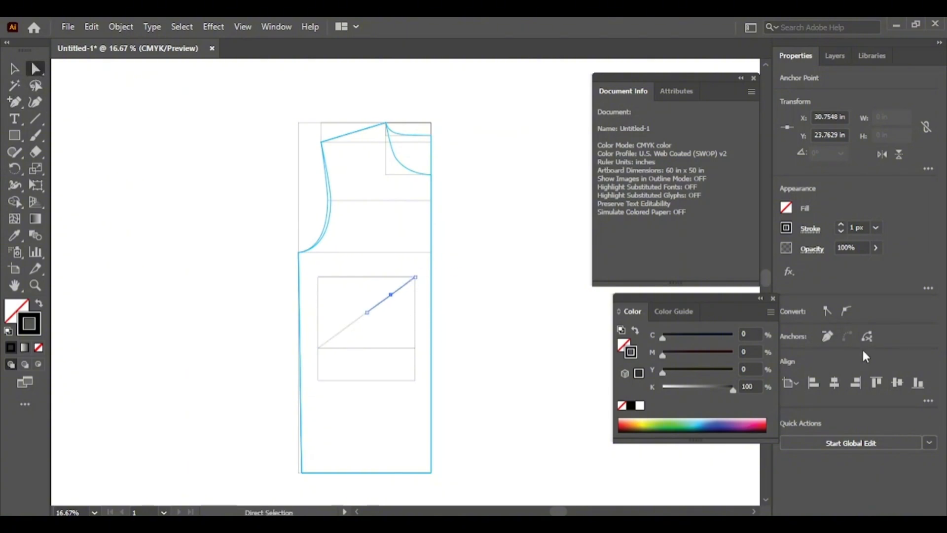
{"action": "left_click", "coordinate": [866, 339]}
{"action": "left_click", "coordinate": [366, 353]}
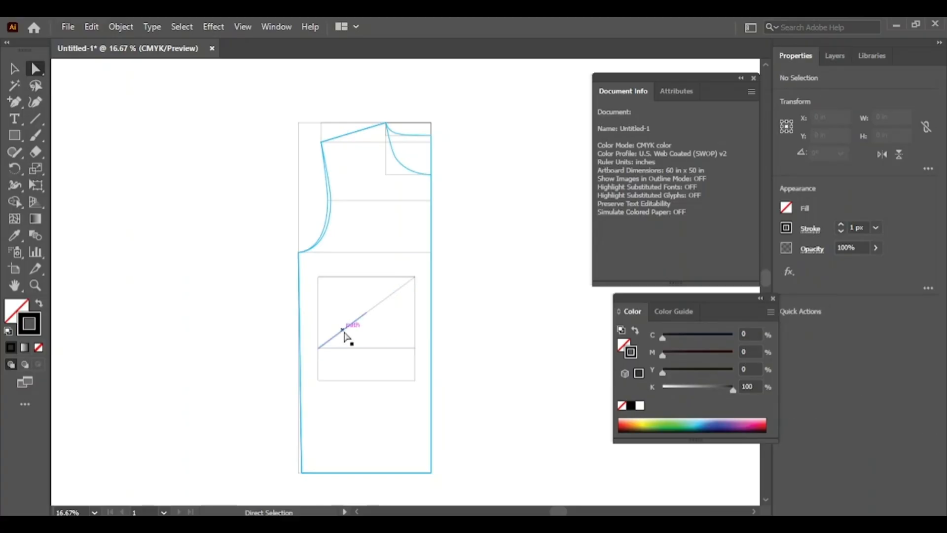
Add an anchor point at the middle of the diagonal's lower half and cut the path there.
{"action": "left_click", "coordinate": [15, 102]}
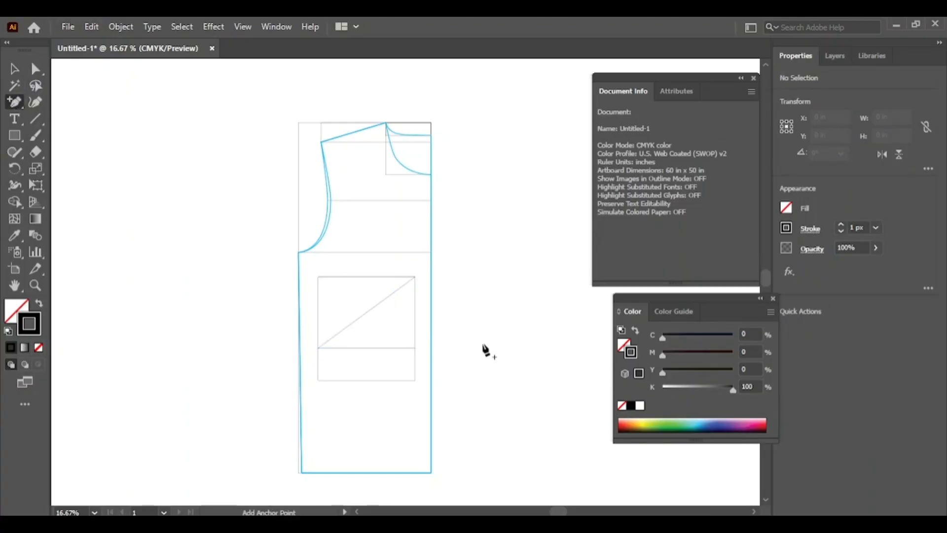
{"action": "left_click", "coordinate": [344, 328]}
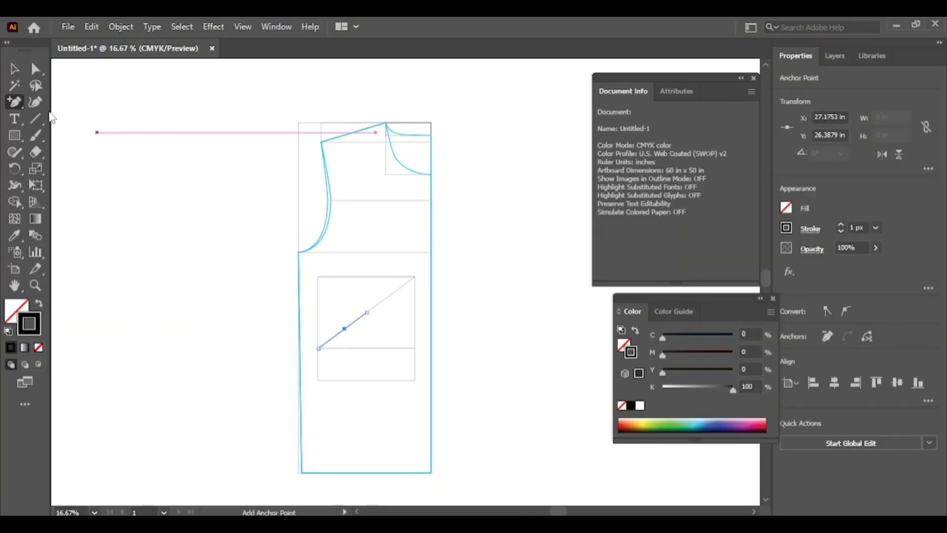
{"action": "left_click", "coordinate": [35, 69]}
{"action": "left_click", "coordinate": [356, 340]}
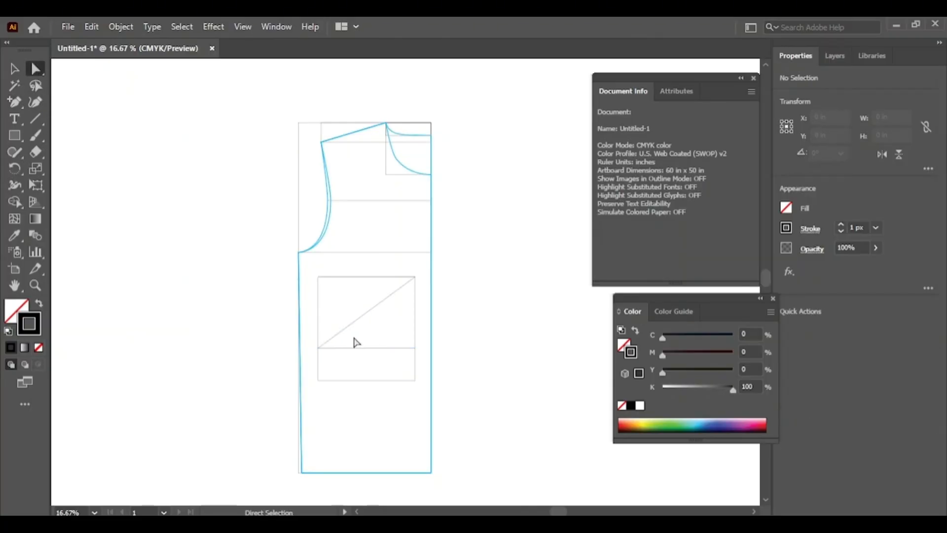
{"action": "left_click", "coordinate": [344, 329]}
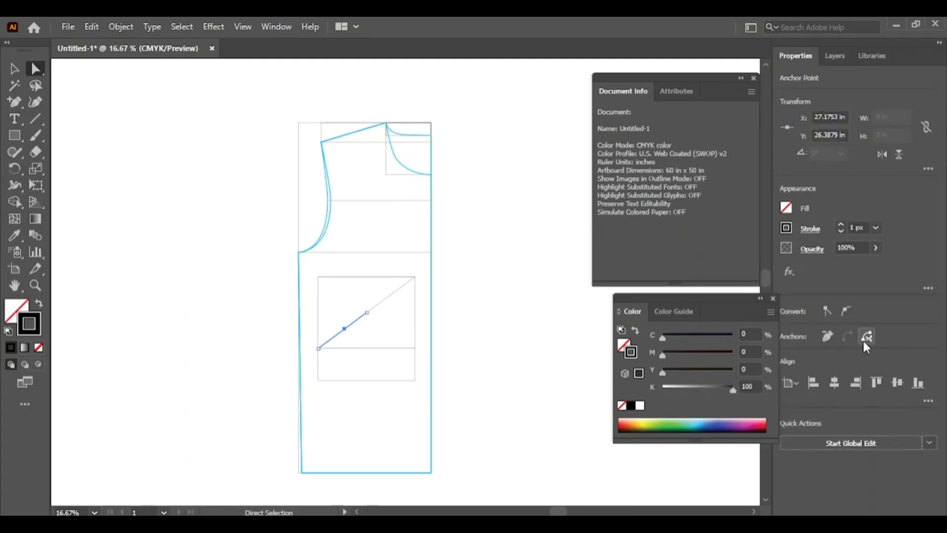
{"action": "left_click", "coordinate": [867, 339]}
Draw a guide line about 1 in long from the diagonal's upper quarter point, perpendicular to it and towards the rectangle's upper edge.
{"action": "left_click", "coordinate": [391, 294]}
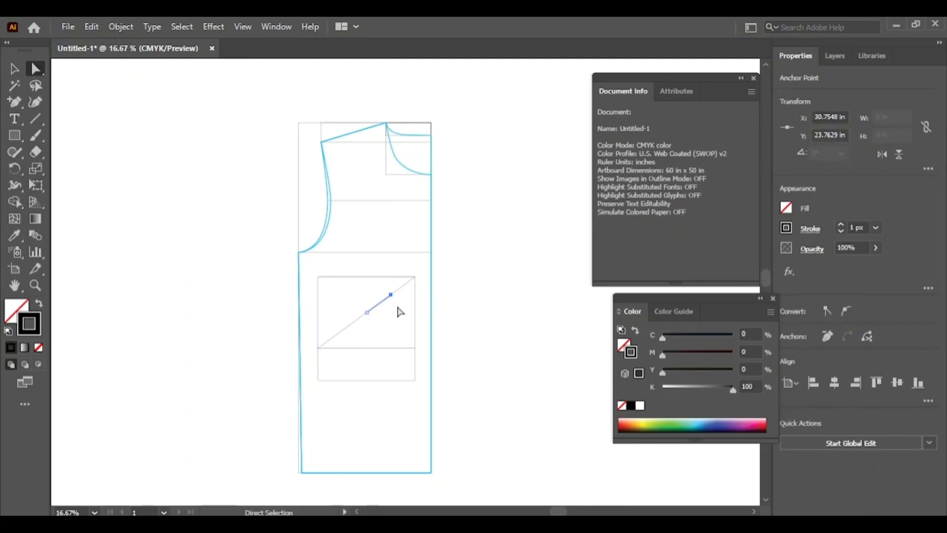
{"action": "left_click", "coordinate": [35, 119]}
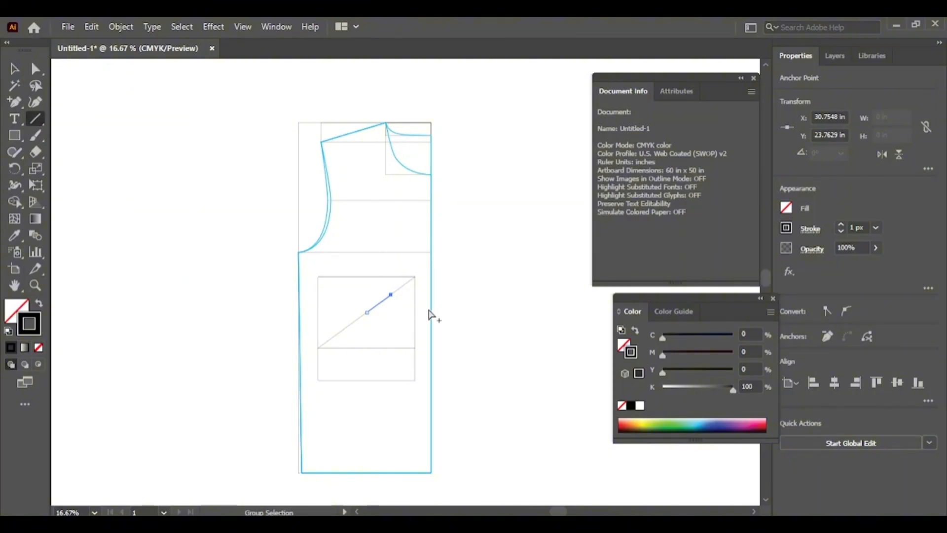
{"action": "left_click_drag", "start_coordinate": [419, 311], "coordinate": [628, 370]}
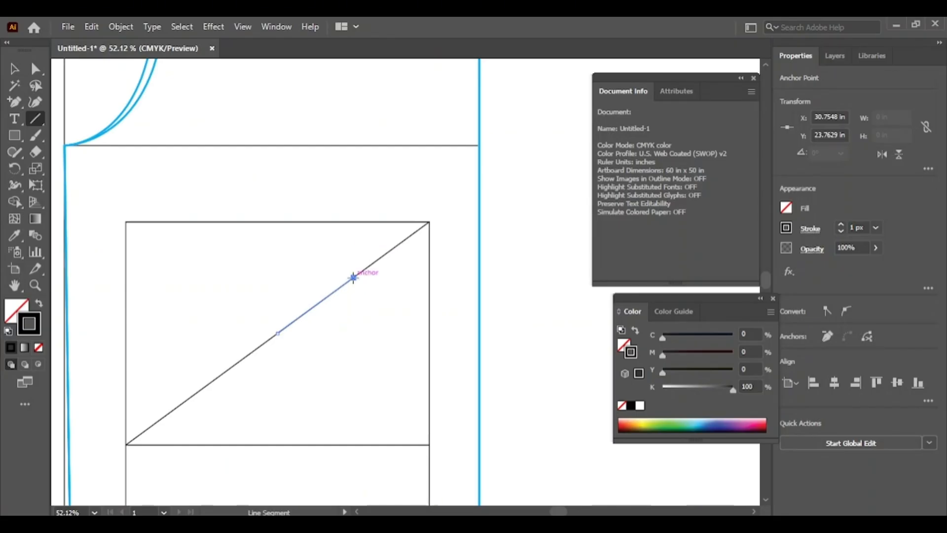
{"action": "left_click_drag", "start_coordinate": [353, 278], "coordinate": [329, 244]}
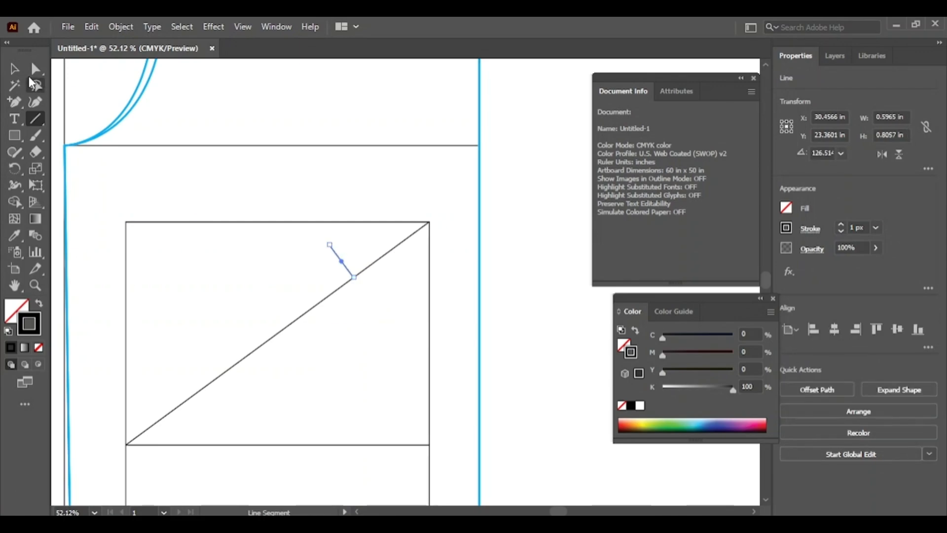
{"action": "left_click", "coordinate": [14, 69]}
{"action": "left_click", "coordinate": [131, 197]}
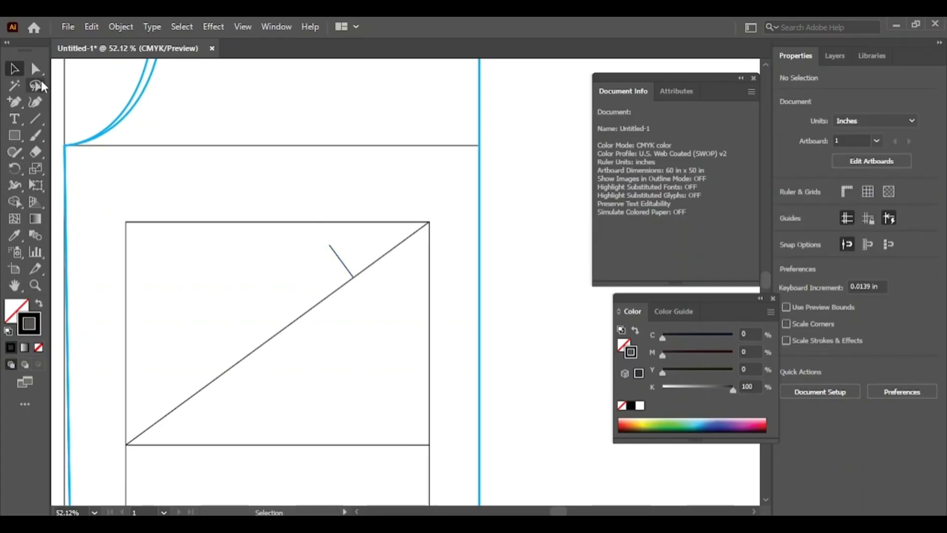
Draw a short guide tick about 0.12 in long from the diagonal's lower quarter point, pointing below the diagonal.
{"action": "left_click", "coordinate": [35, 119]}
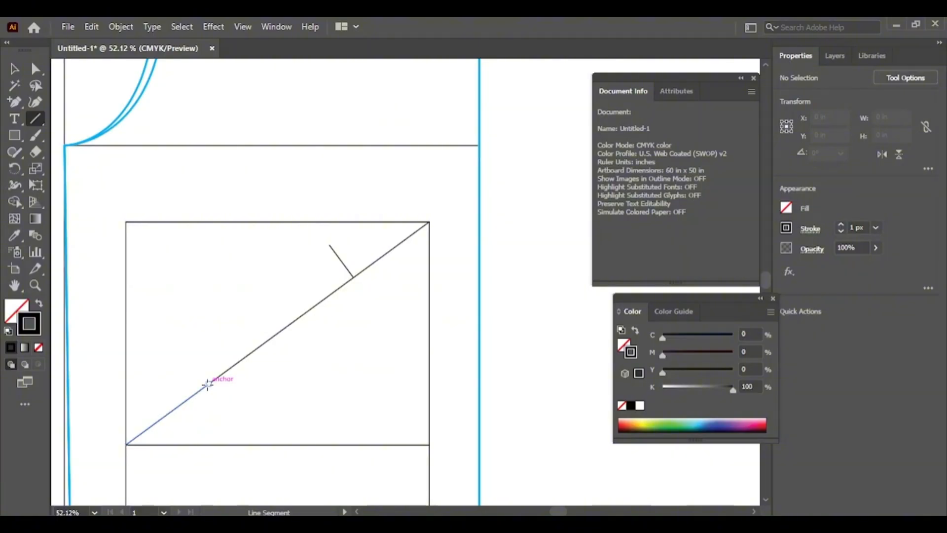
{"action": "left_click_drag", "start_coordinate": [207, 384], "coordinate": [211, 386]}
{"action": "key", "text": "v"}
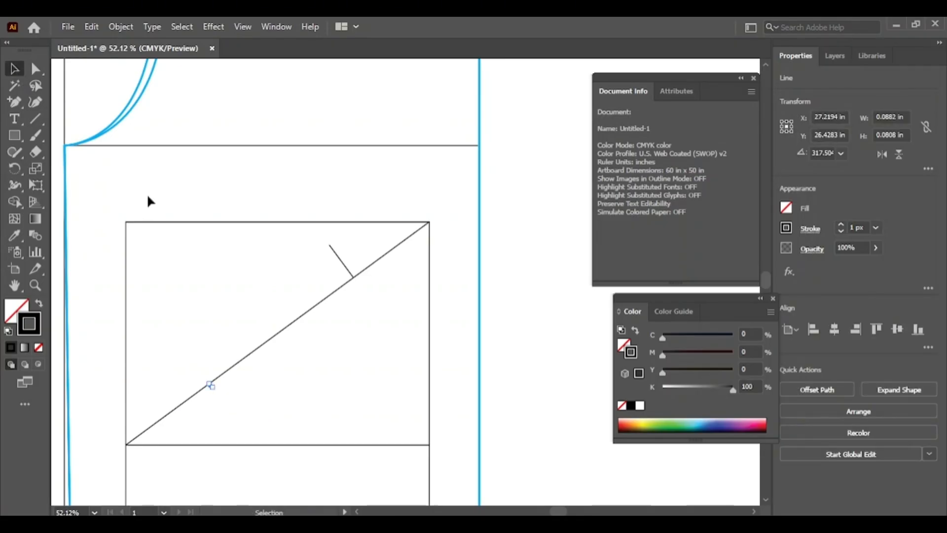
{"action": "left_click", "coordinate": [228, 239]}
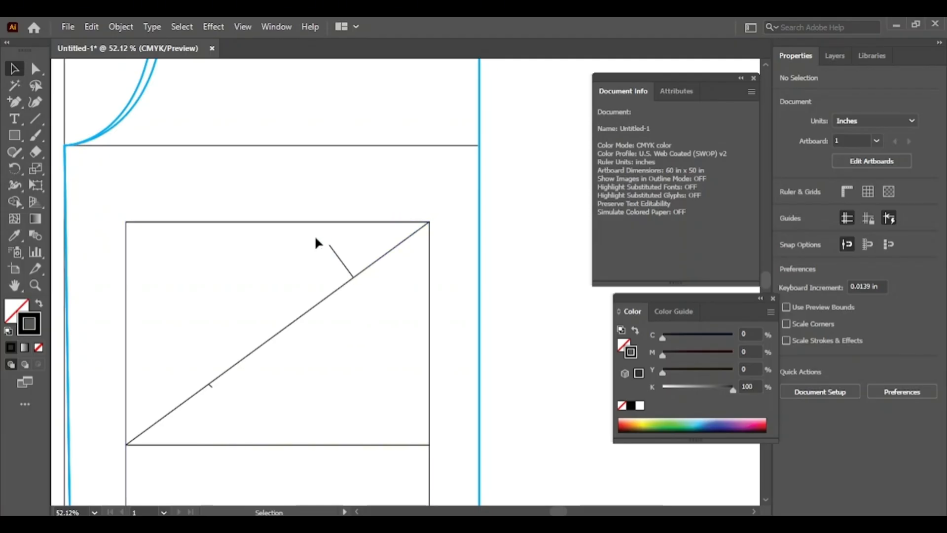
Create a new layer above the back layer and name it sleeve.
{"action": "left_click", "coordinate": [835, 57]}
{"action": "left_click", "coordinate": [871, 79]}
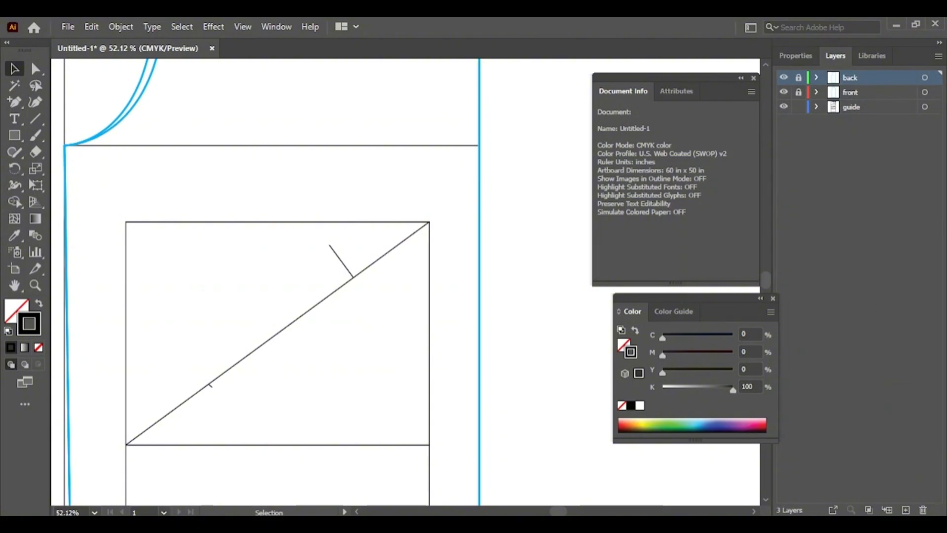
{"action": "left_click", "coordinate": [906, 510]}
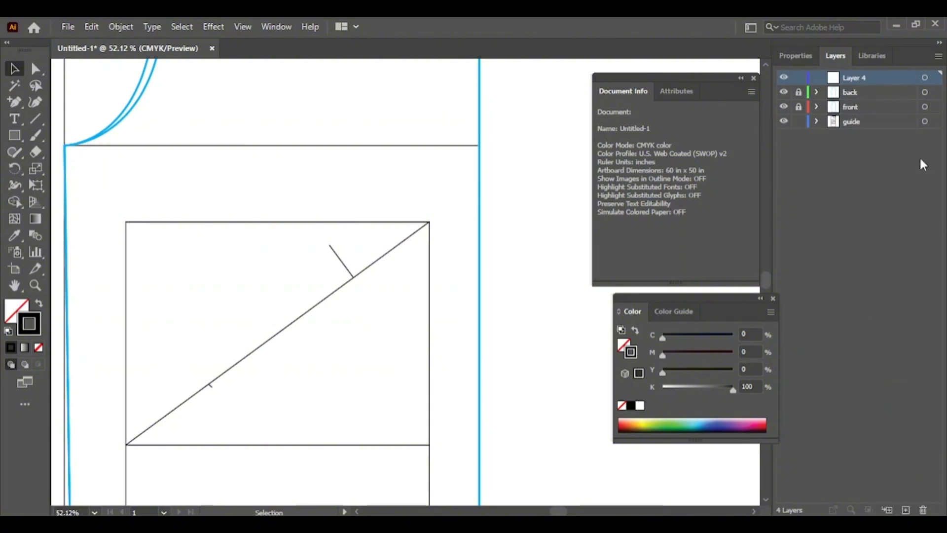
{"action": "double_click", "coordinate": [860, 79]}
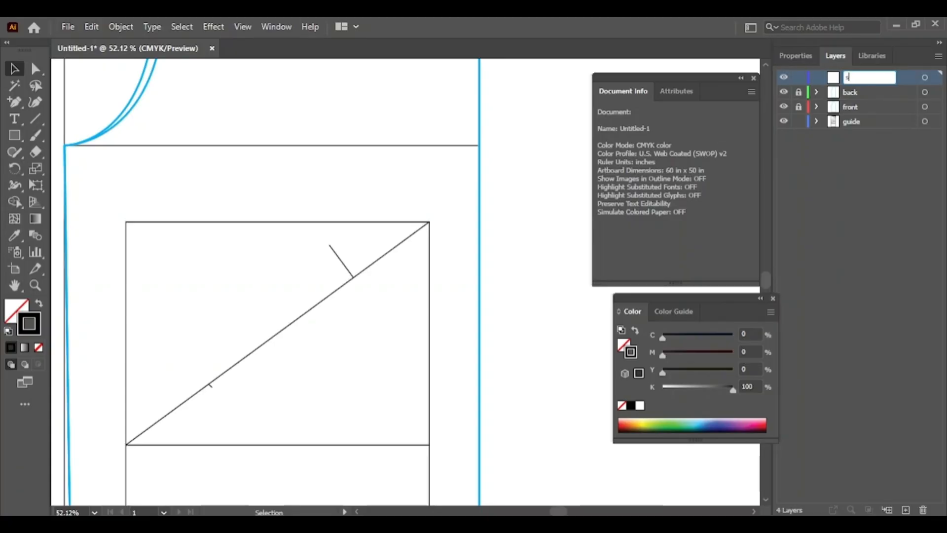
{"action": "type", "text": "sleeve"}
{"action": "left_click", "coordinate": [871, 221]}
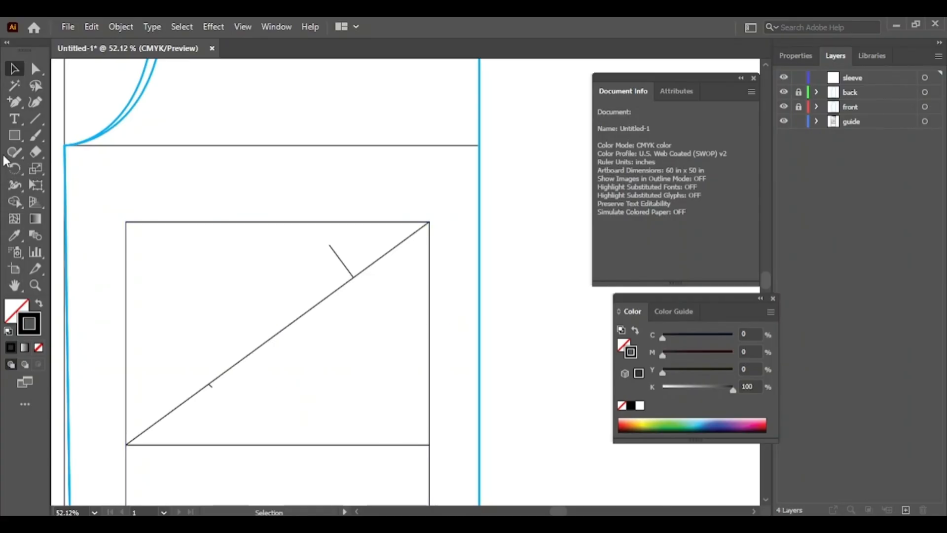
{"action": "left_click", "coordinate": [20, 106]}
{"action": "left_click_drag", "start_coordinate": [22, 112], "coordinate": [54, 103]}
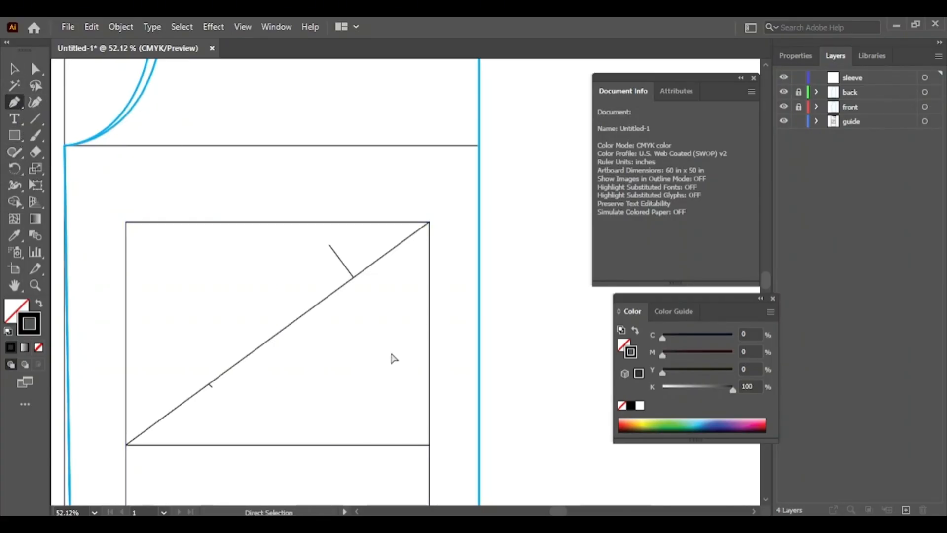
{"action": "key", "text": "ctrl+plus"}
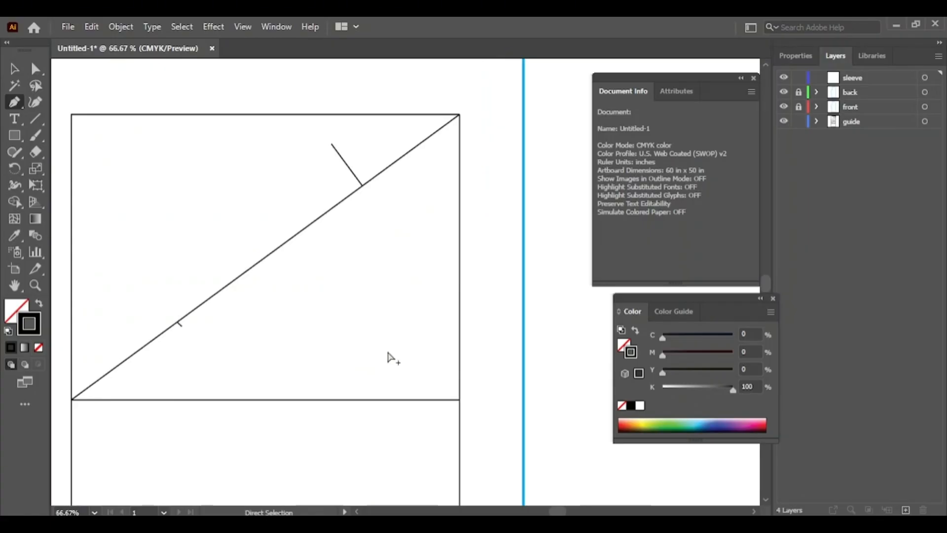
{"action": "key", "text": "ctrl+minus"}
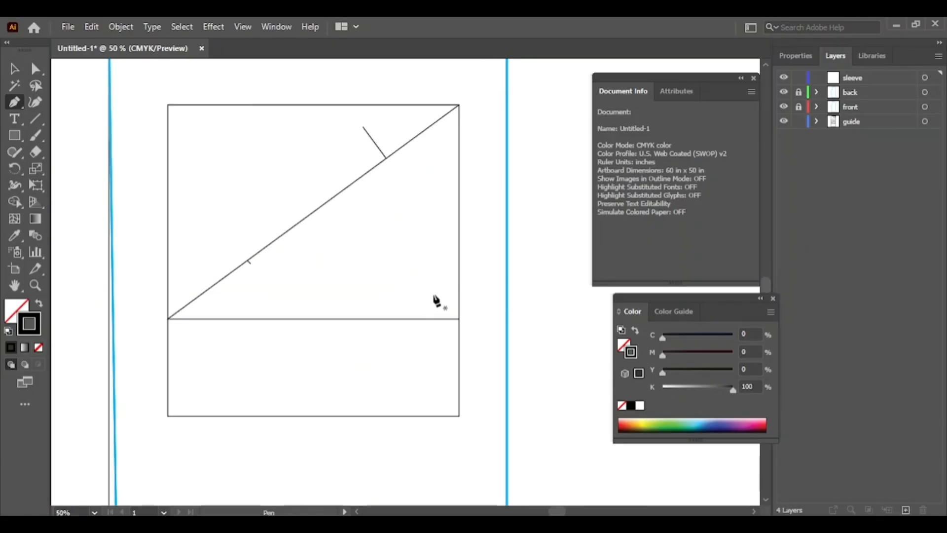
{"action": "left_click", "coordinate": [459, 416]}
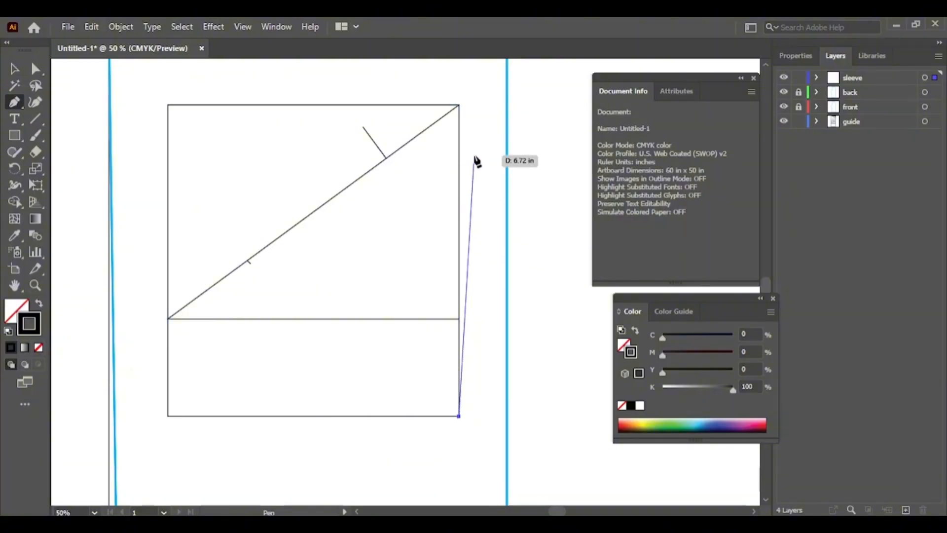
{"action": "key", "text": "ctrl"}
{"action": "key", "text": "ctrl+z"}
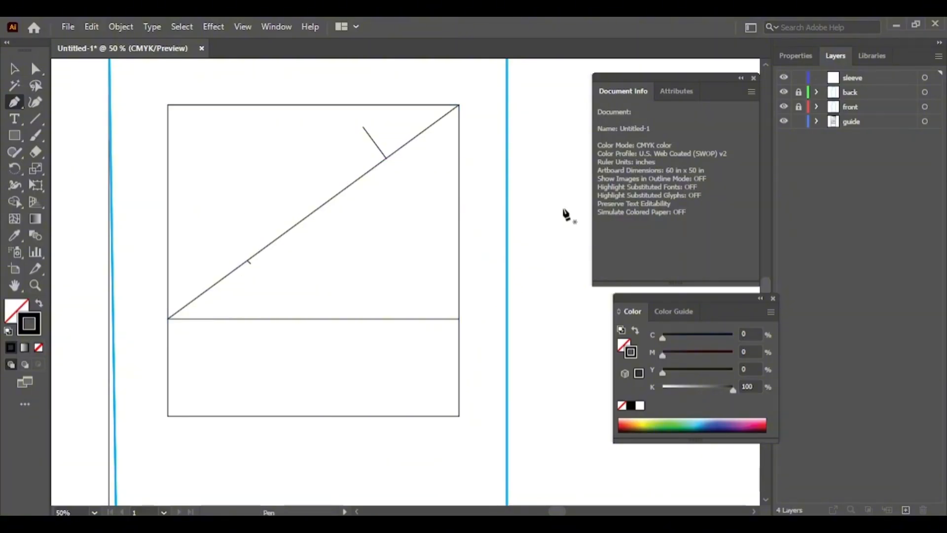
Make the sleeve layer active with the guide layer locked, and sample the body outline's cyan stroke with the Eyedropper.
{"action": "left_click", "coordinate": [875, 81]}
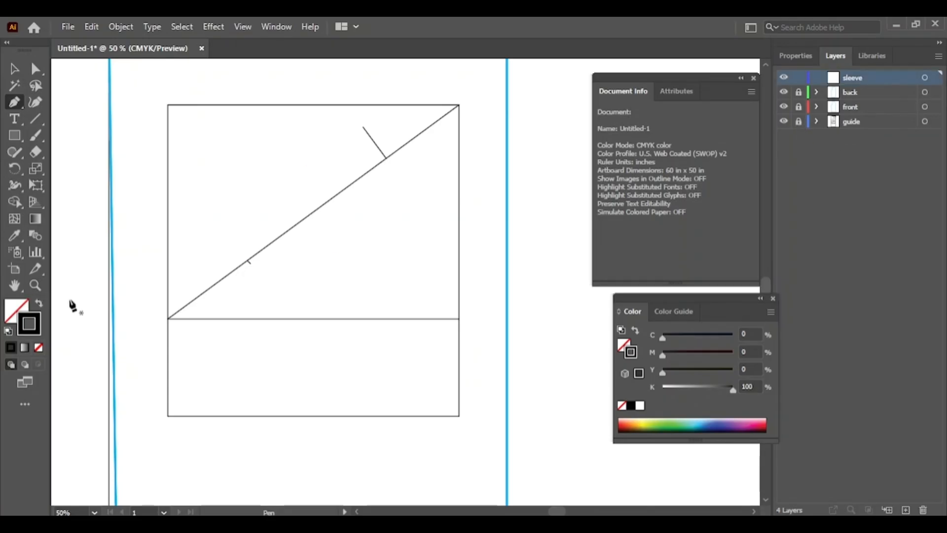
{"action": "left_click", "coordinate": [19, 241]}
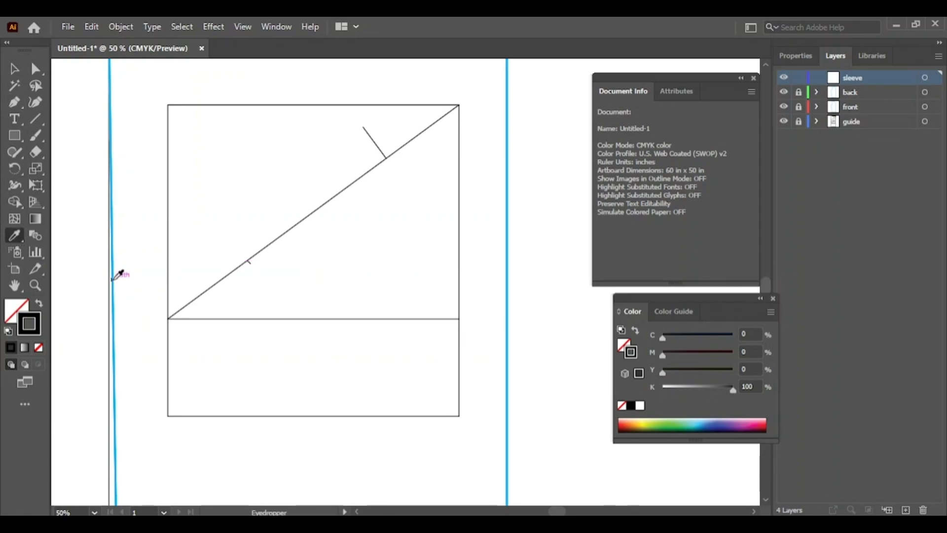
{"action": "left_click", "coordinate": [113, 279]}
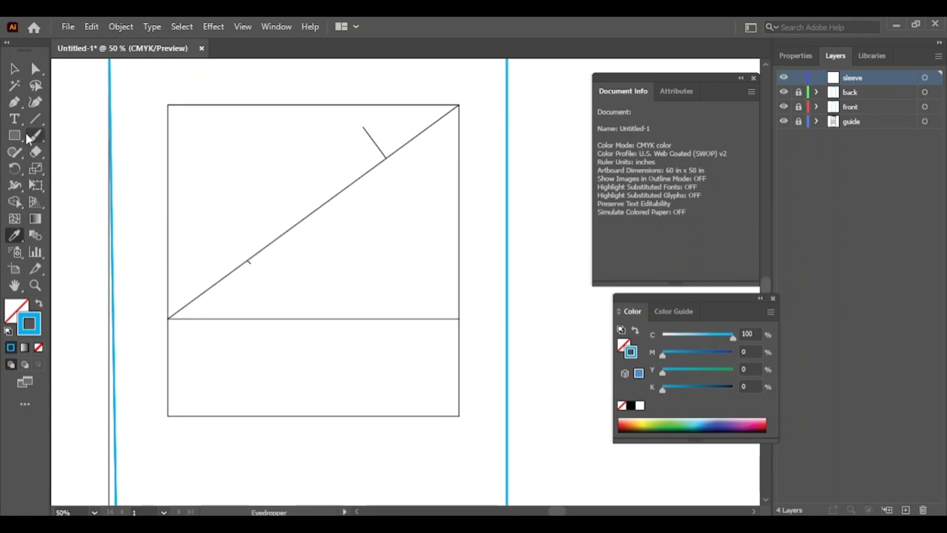
Start the sleeve outline with the Pen tool from the rectangle's lower right corner, along the hem and up to the cap line's left end.
{"action": "left_click", "coordinate": [15, 105]}
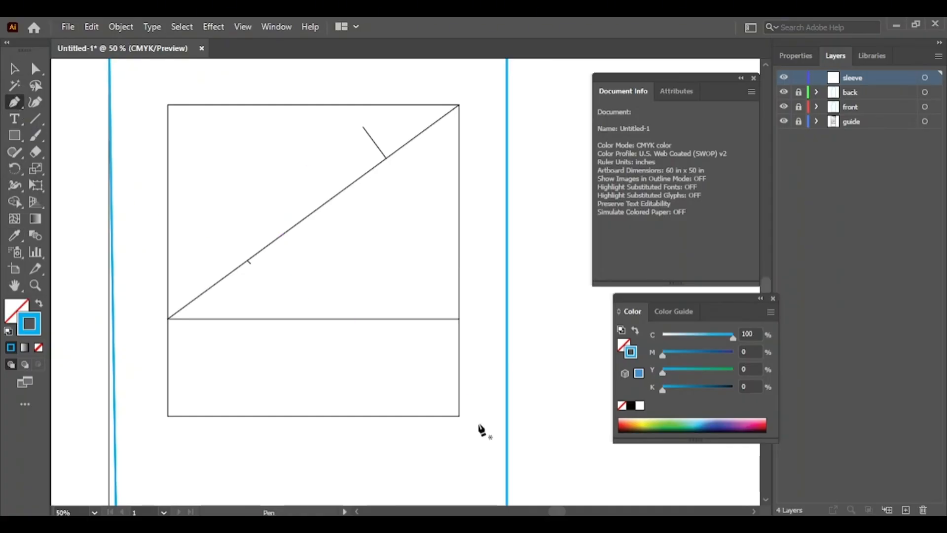
{"action": "left_click", "coordinate": [459, 416]}
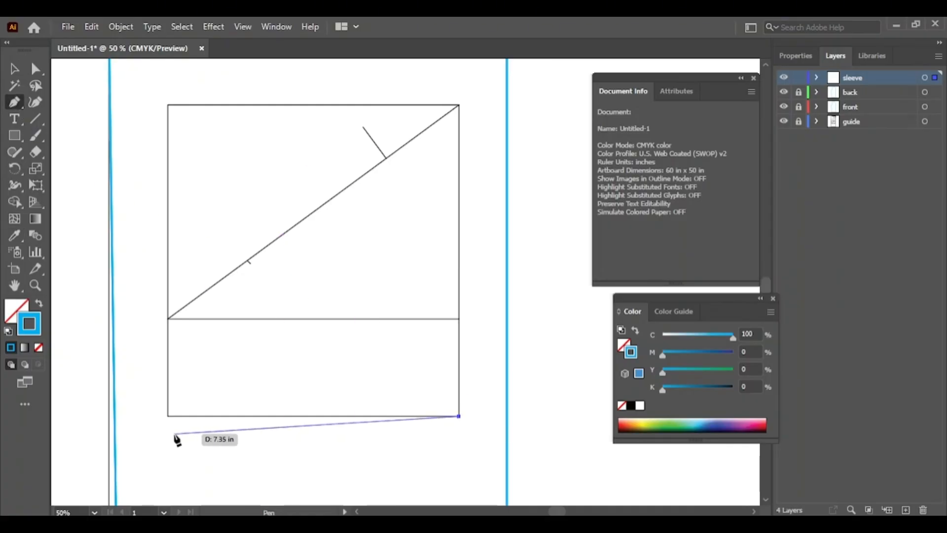
{"action": "left_click", "coordinate": [169, 417]}
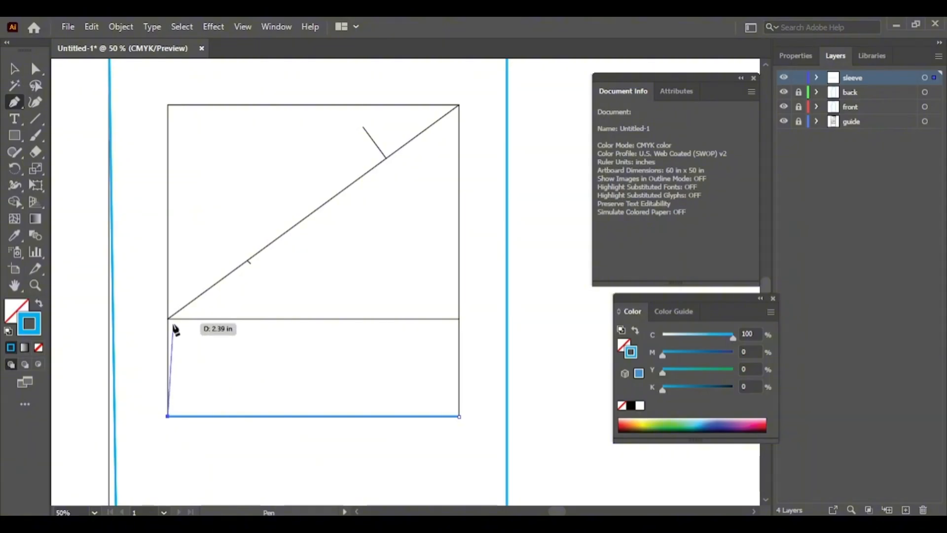
{"action": "left_click", "coordinate": [168, 319]}
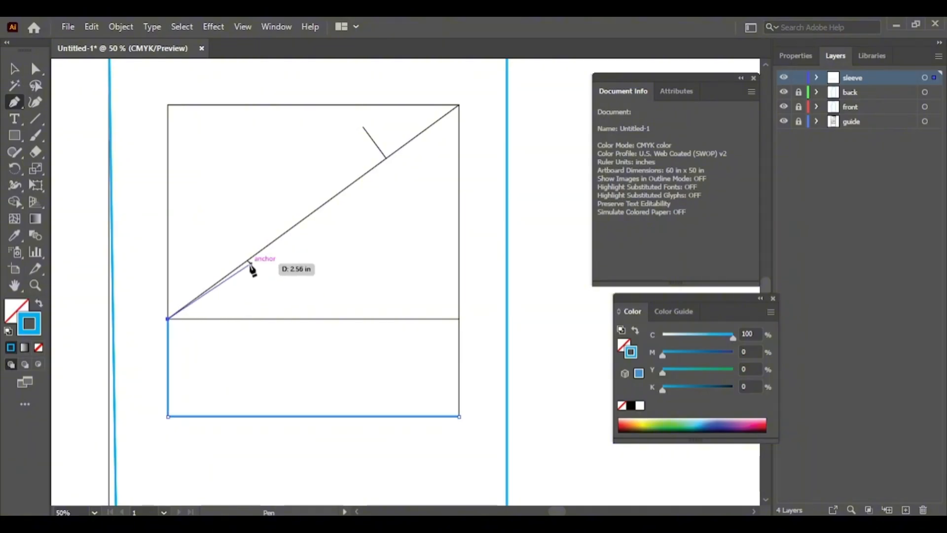
Continue the outline as a curved sleeve cap through both guide tick ends to the rectangle's upper right corner, and close the path at the hem.
{"action": "left_click_drag", "start_coordinate": [250, 263], "coordinate": [282, 235]}
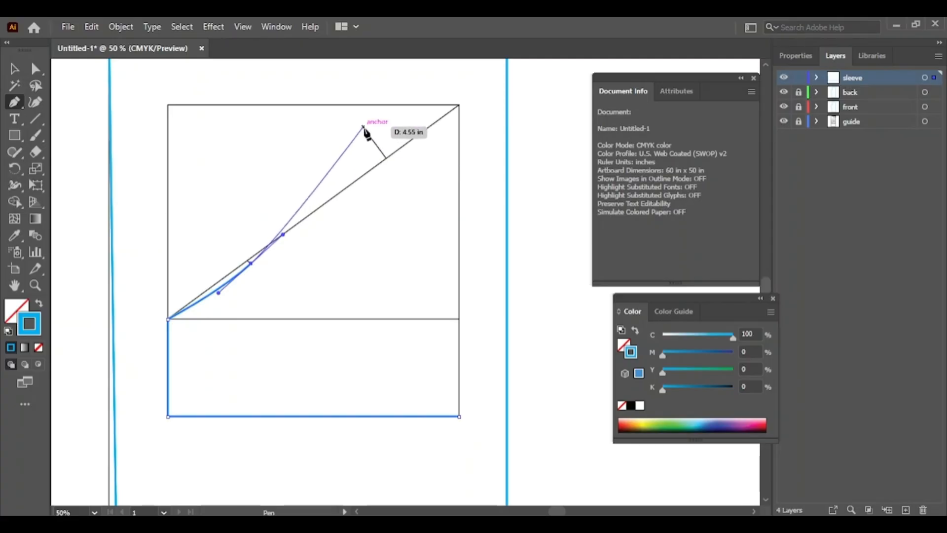
{"action": "left_click_drag", "start_coordinate": [364, 127], "coordinate": [388, 110]}
{"action": "left_click_drag", "start_coordinate": [459, 103], "coordinate": [469, 127]}
{"action": "key", "text": "ctrl+z"}
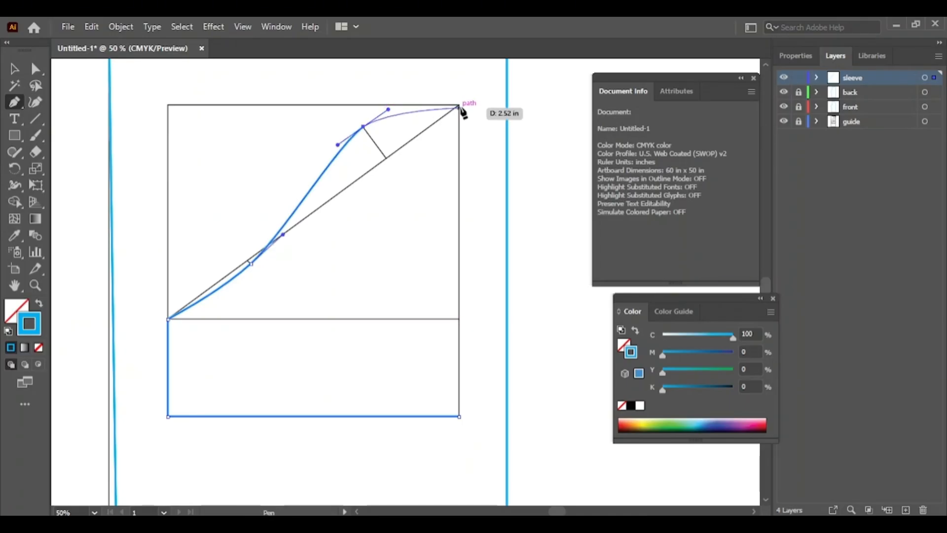
{"action": "left_click", "coordinate": [458, 105]}
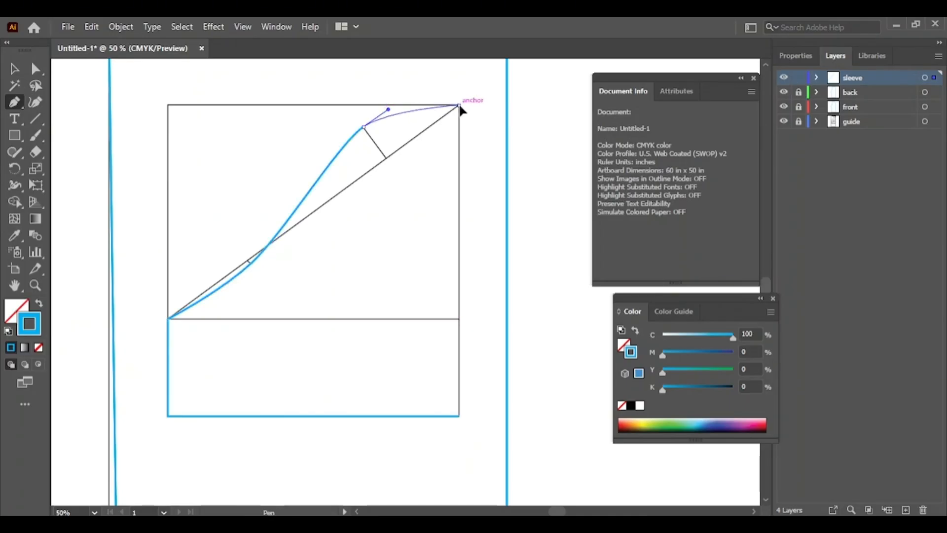
{"action": "left_click", "coordinate": [459, 416]}
Lengthen both direction handles of the cap's upper curve anchor to make the sleeve cap rounder.
{"action": "left_click", "coordinate": [35, 68]}
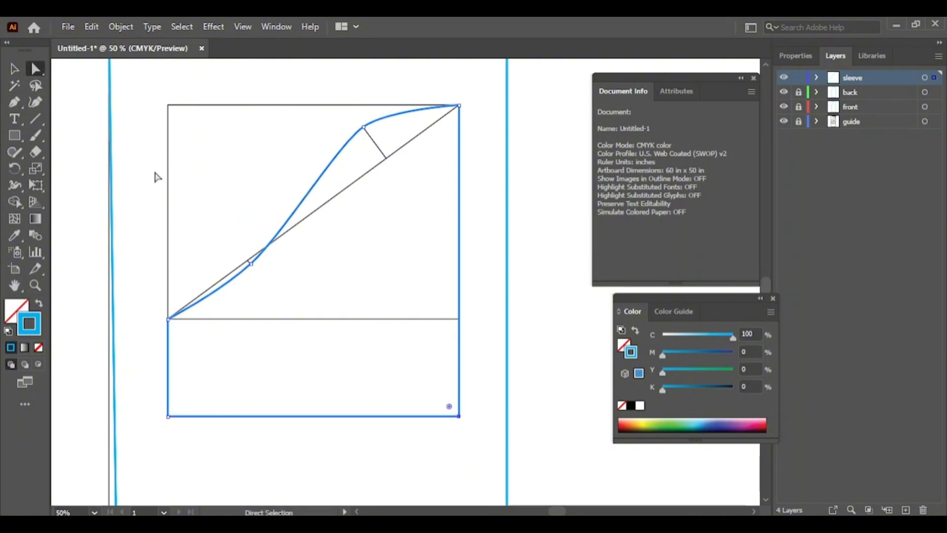
{"action": "left_click", "coordinate": [364, 128]}
{"action": "left_click_drag", "start_coordinate": [337, 144], "coordinate": [297, 174]}
{"action": "left_click_drag", "start_coordinate": [388, 108], "coordinate": [401, 100]}
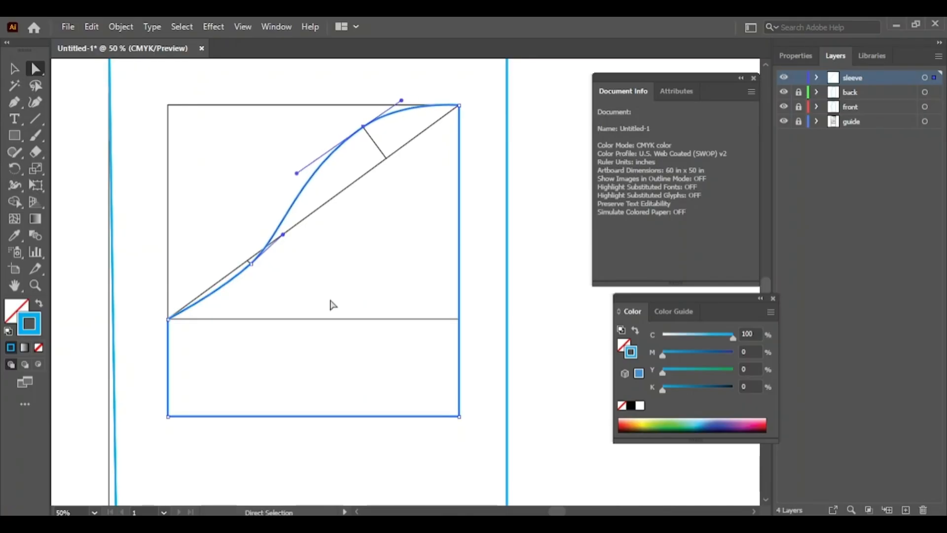
Extend the lower direction handle of the cap's lower curve anchor toward the underarm corner to smooth the curve.
{"action": "left_click", "coordinate": [251, 264]}
{"action": "left_click_drag", "start_coordinate": [218, 293], "coordinate": [202, 307]}
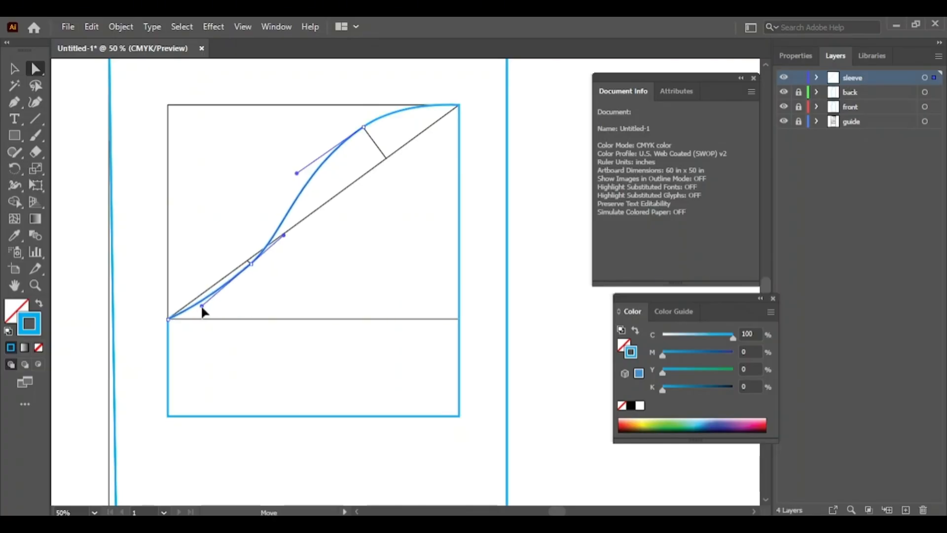
{"action": "left_click", "coordinate": [154, 196]}
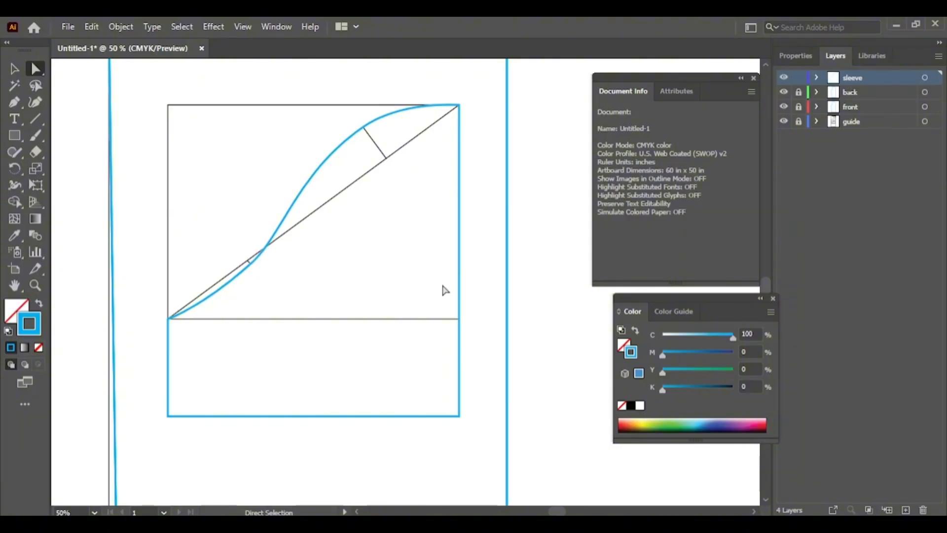
Switch to the Excel size chart, compare the M size bicep and sleeve opening measurements, and return to the Illustrator pattern.
{"action": "left_click", "coordinate": [168, 416]}
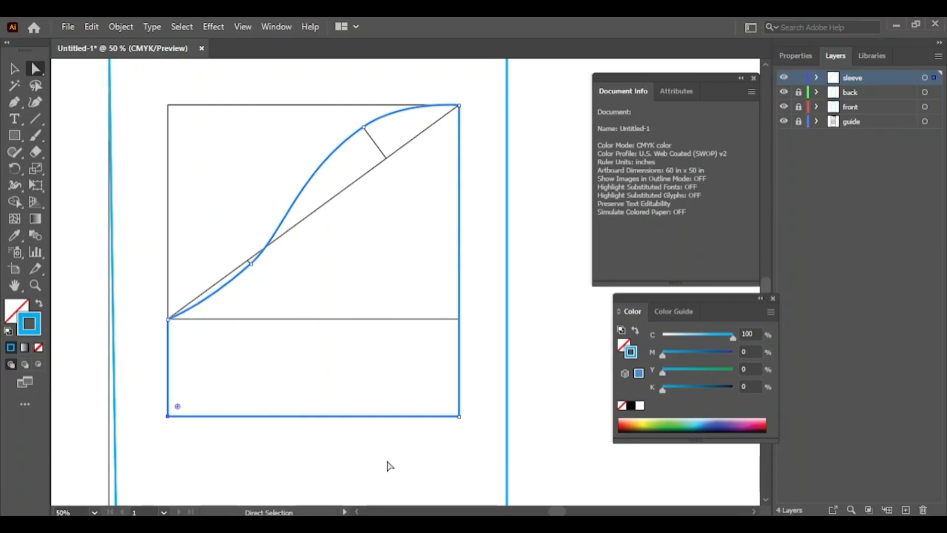
{"action": "left_click", "coordinate": [574, 524]}
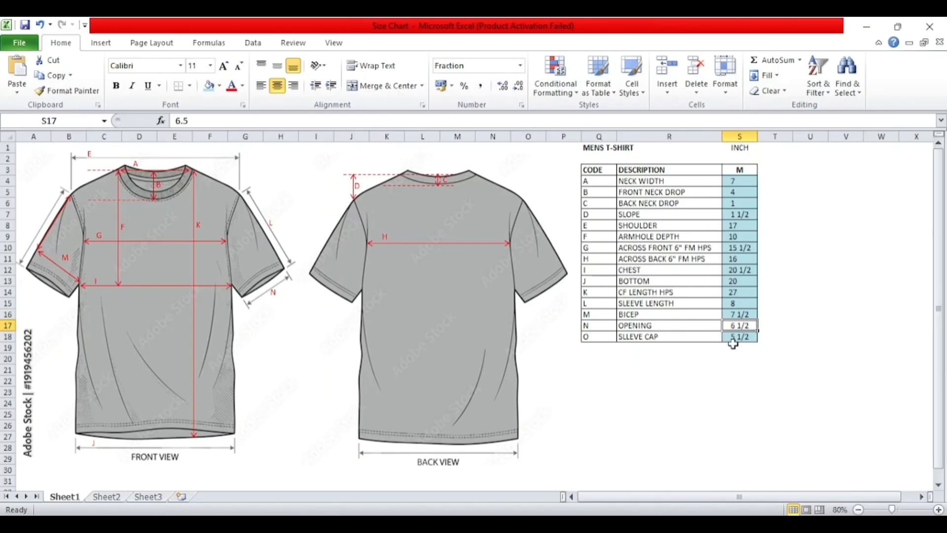
{"action": "left_click", "coordinate": [746, 317]}
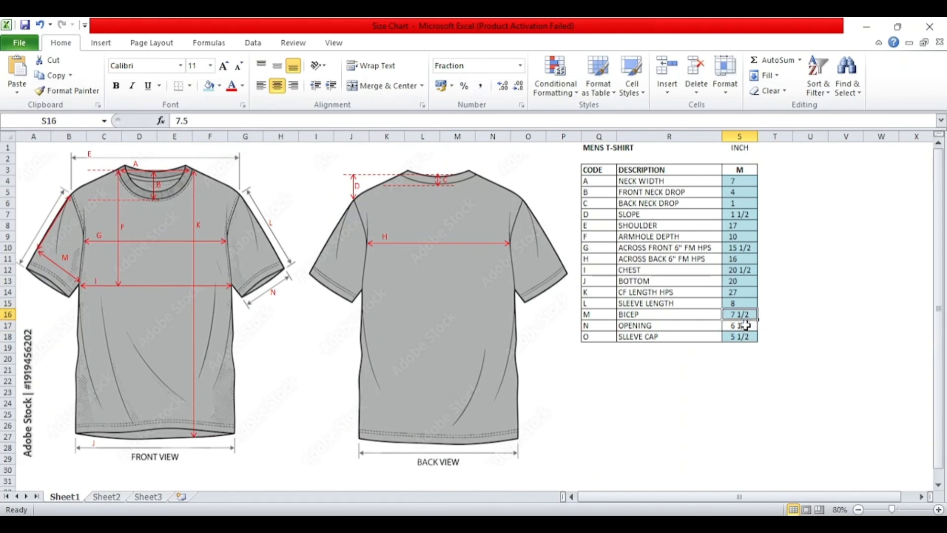
{"action": "left_click", "coordinate": [747, 326]}
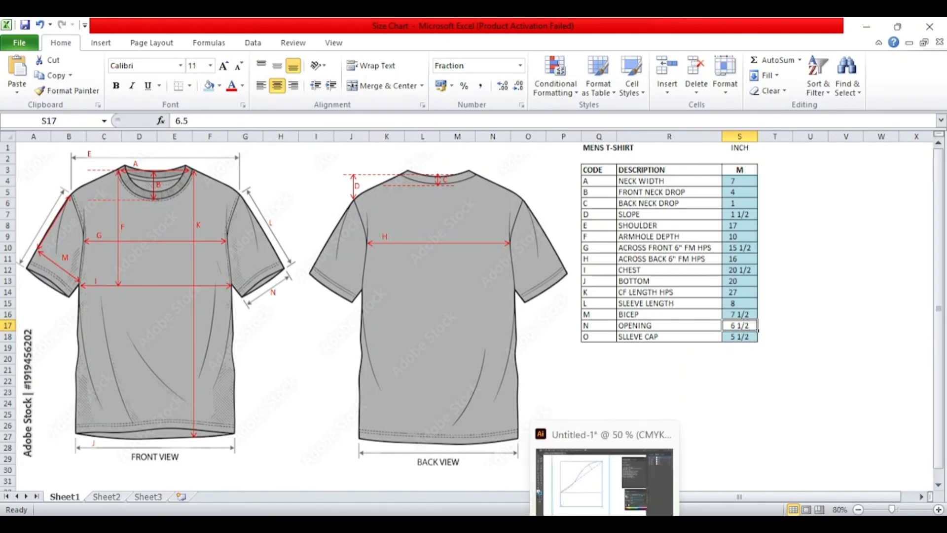
{"action": "left_click", "coordinate": [607, 474]}
{"action": "left_click", "coordinate": [180, 451]}
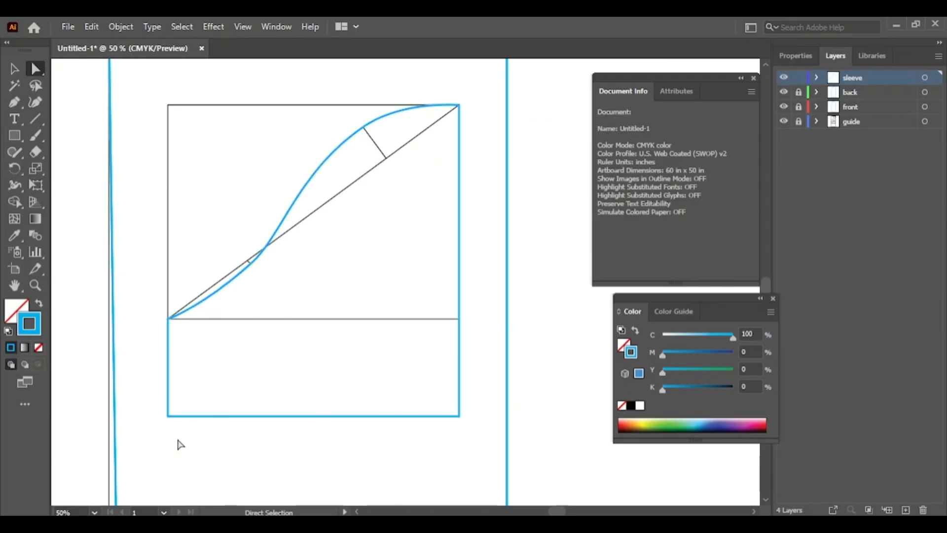
Move the sleeve outline's lower left hem corner 1 in inward along the hem at an angle of 0°, and deselect the outline.
{"action": "left_click", "coordinate": [169, 419]}
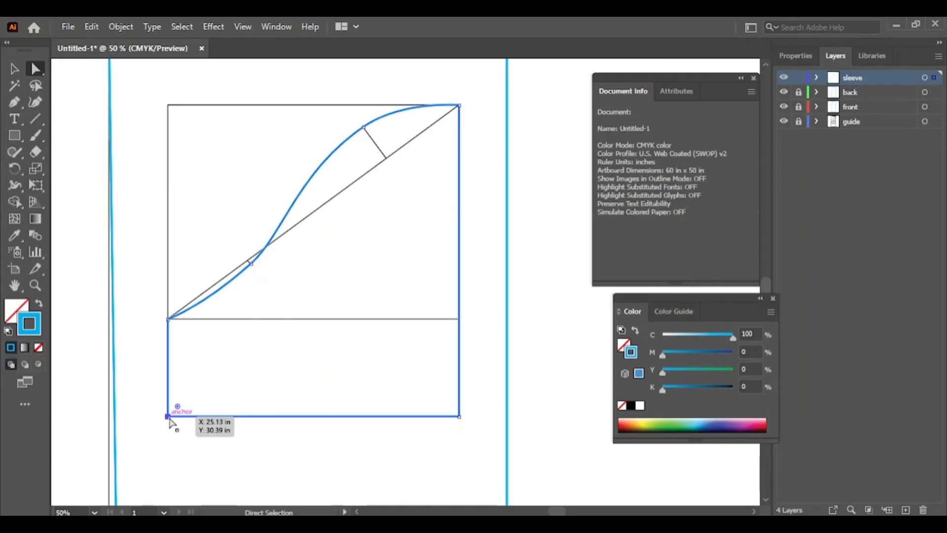
{"action": "key", "text": "Return"}
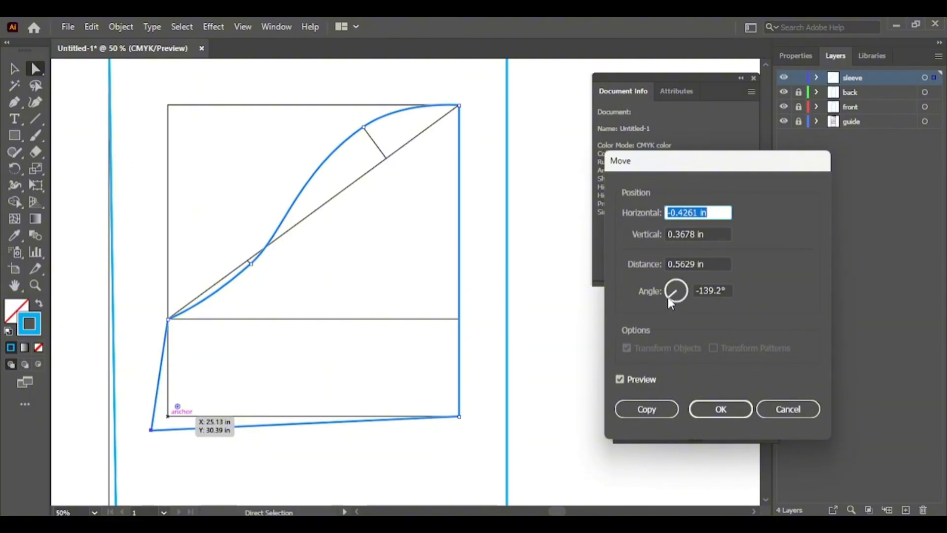
{"action": "left_click_drag", "start_coordinate": [668, 297], "coordinate": [696, 290]}
{"action": "type", "text": "2"}
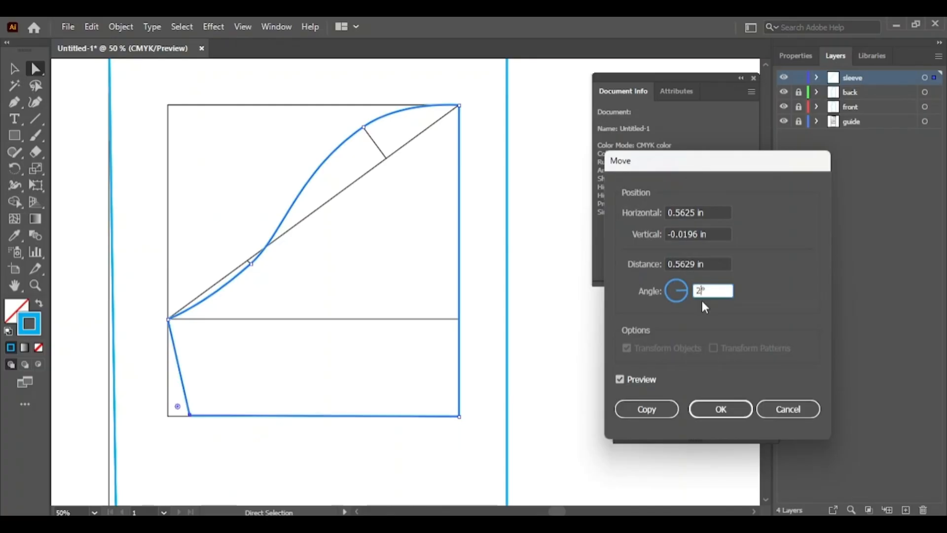
{"action": "key", "text": "BackSpace"}
{"action": "type", "text": "0"}
{"action": "left_click", "coordinate": [700, 265]}
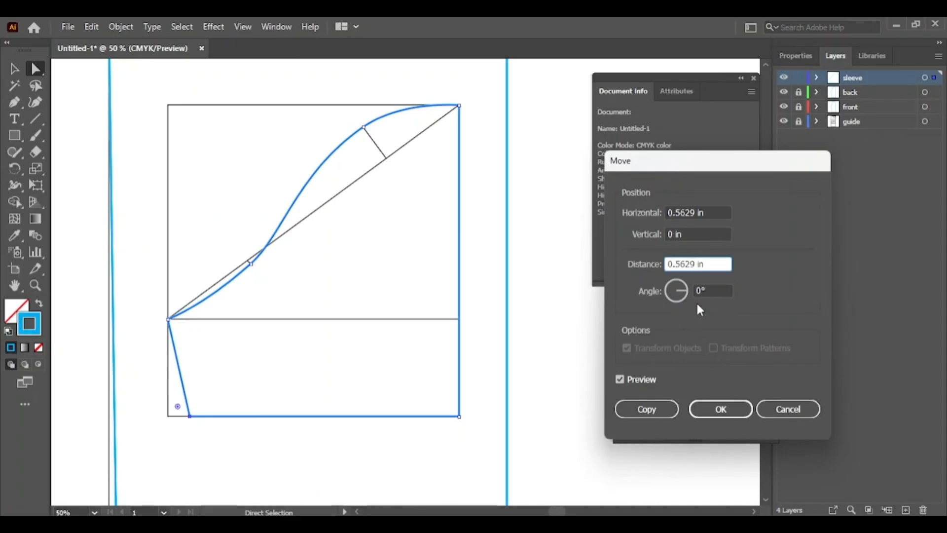
{"action": "key", "text": "BackSpace"}
{"action": "key", "text": "BackSpace"}
{"action": "key", "text": "BackSpace"}
{"action": "key", "text": "BackSpace"}
{"action": "key", "text": "BackSpace"}
{"action": "key", "text": "BackSpace"}
{"action": "type", "text": "1"}
{"action": "left_click", "coordinate": [740, 413]}
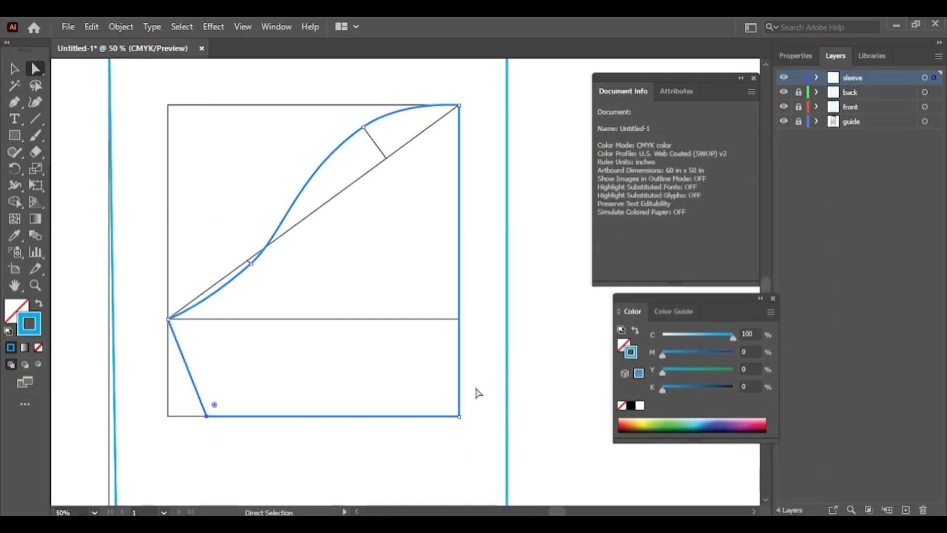
{"action": "left_click", "coordinate": [484, 401]}
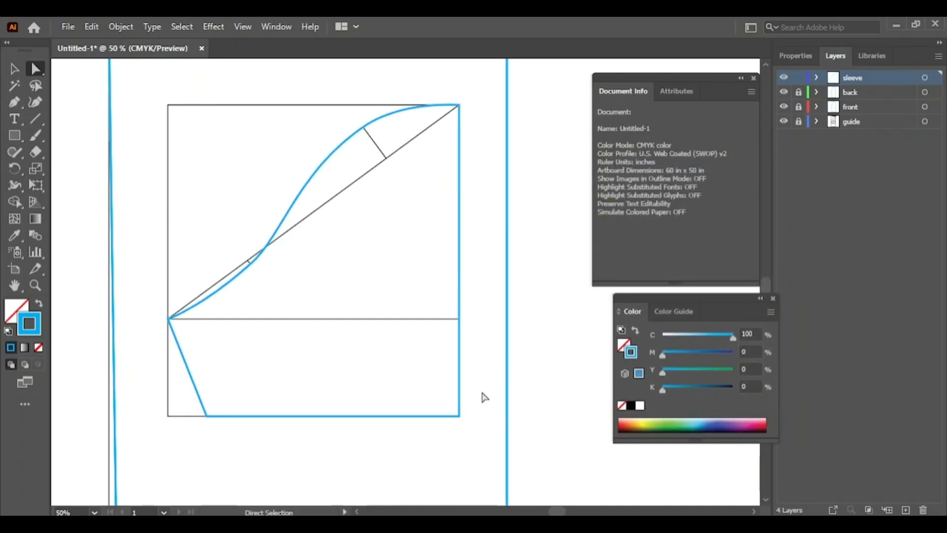
{"action": "left_click", "coordinate": [331, 153]}
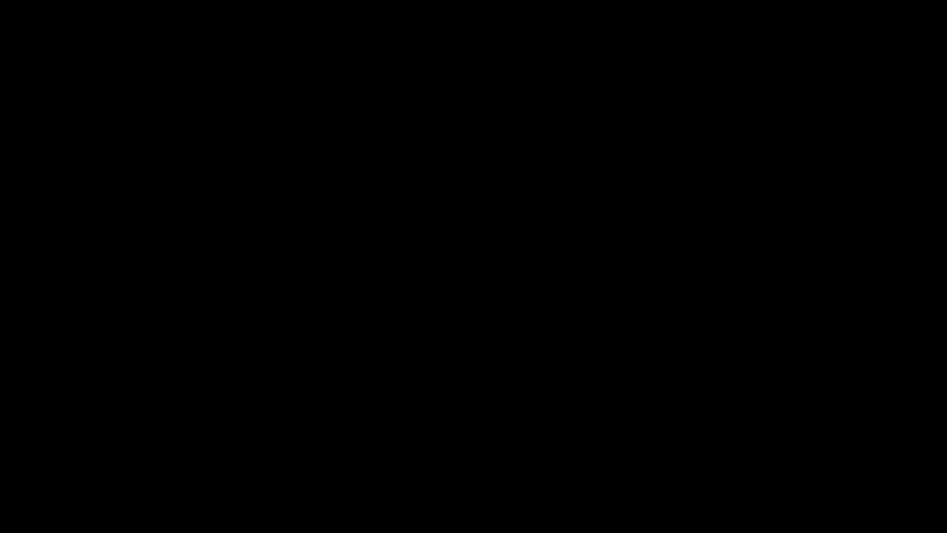